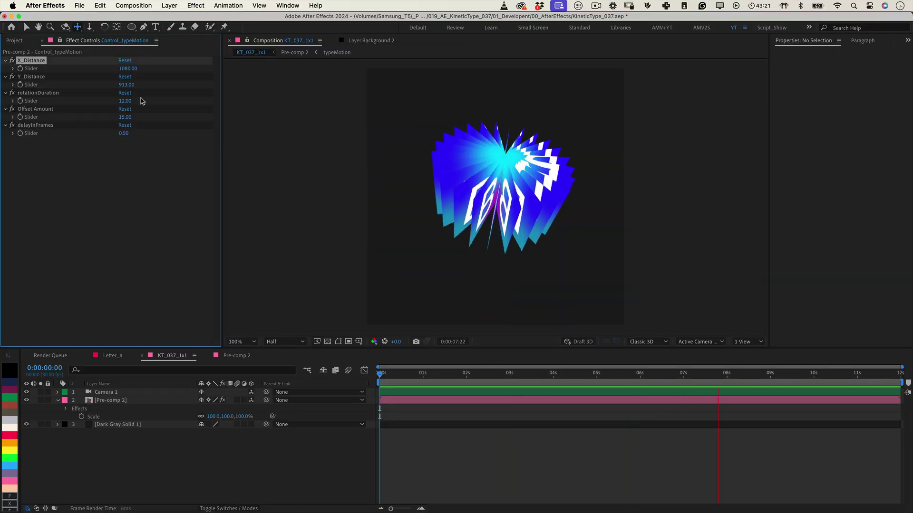
Set Control_typeMotion's Offset Amount to 30, then scrub it to fine-tune the letter fan
key("Return")
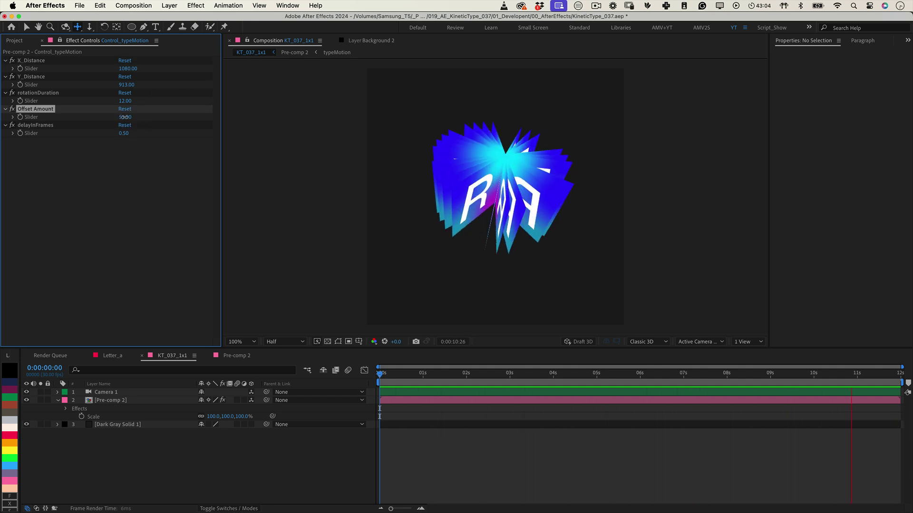
left_click_drag(124, 117, 129, 116)
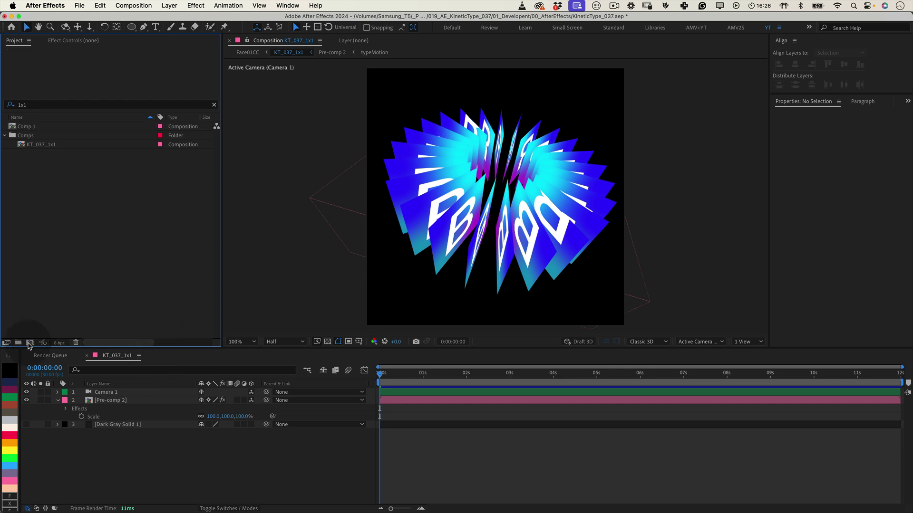
Create a composition named KineticType at 1080×1080, 30 fps, 12 seconds long
left_click(31, 341)
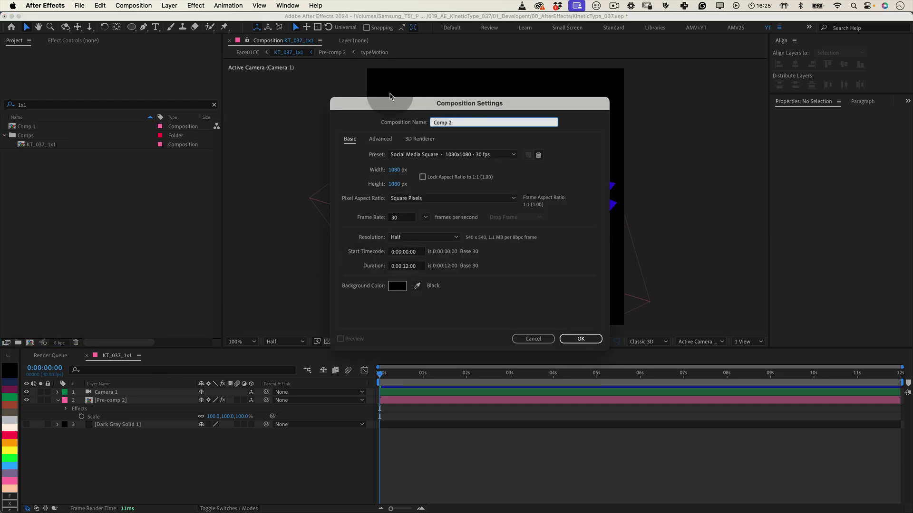
key("BackSpace")
type("KineticType")
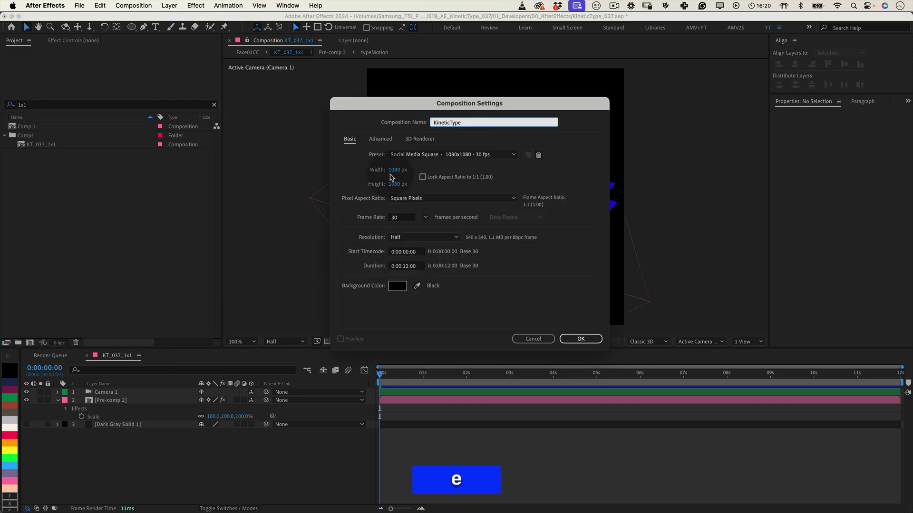
left_click(394, 170)
left_click(395, 185)
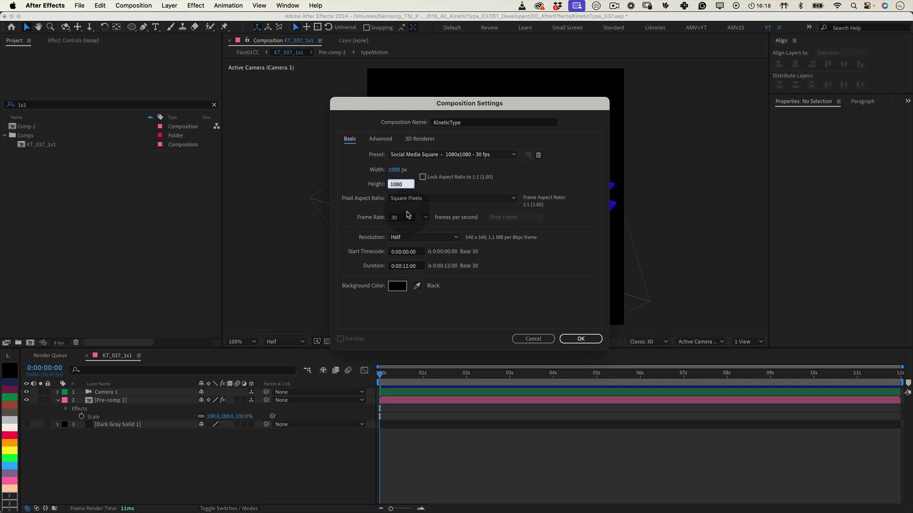
left_click(402, 217)
left_click(390, 267)
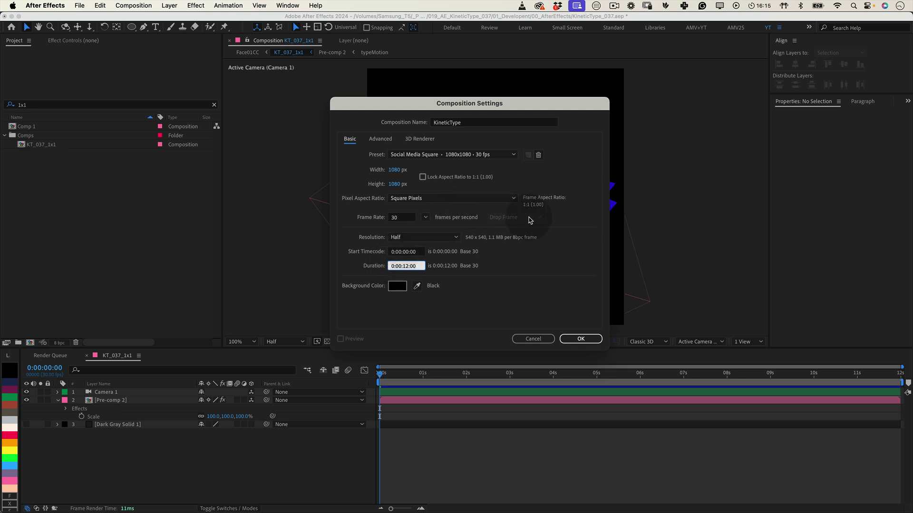
left_click(581, 339)
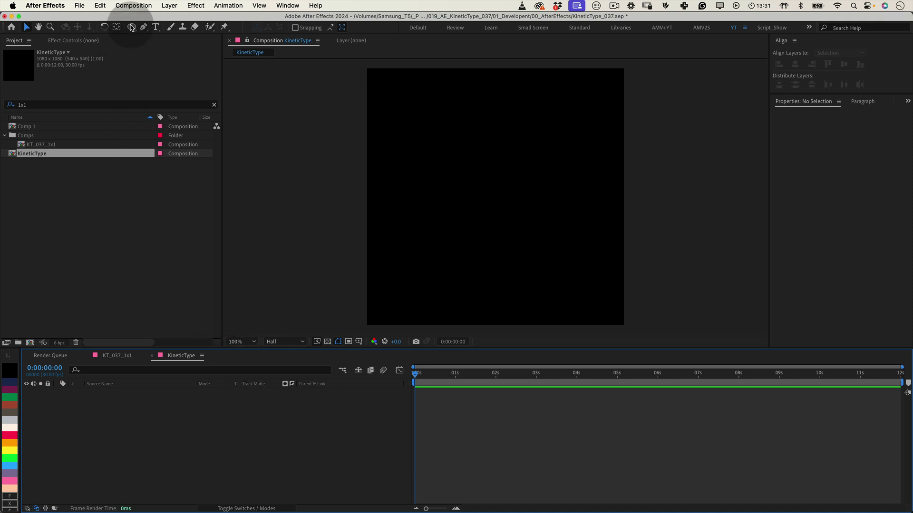
Set the Rectangle Tool to a black fill with a solid white 50 px stroke
left_click_drag(132, 27, 159, 34)
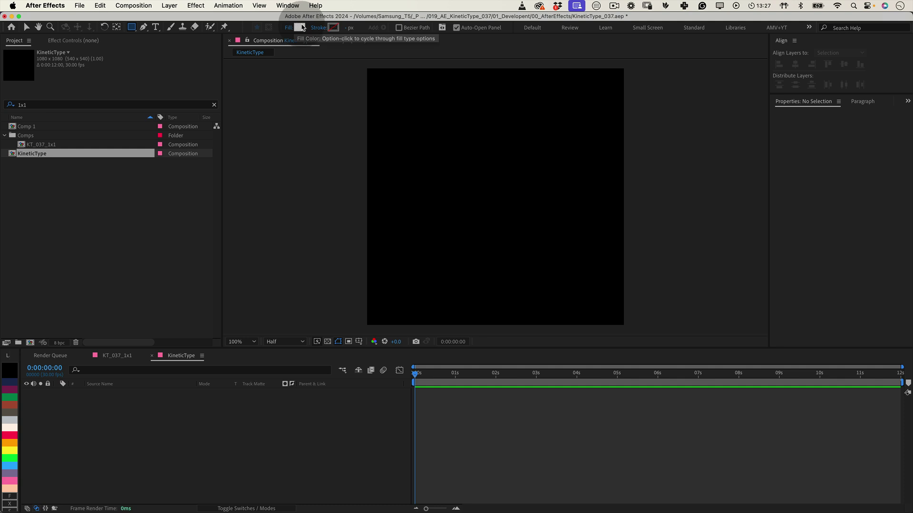
left_click(302, 27)
left_click(320, 434)
left_click(521, 313)
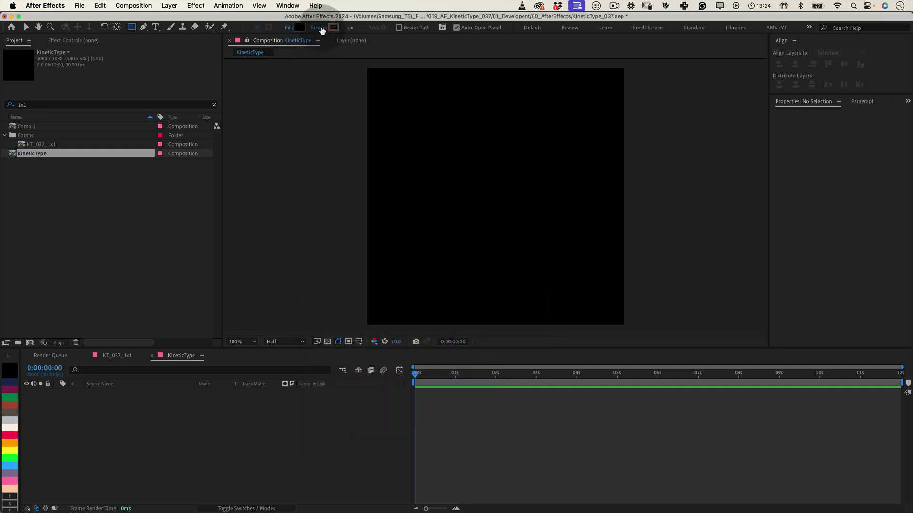
left_click(317, 28)
left_click(425, 240)
left_click(487, 298)
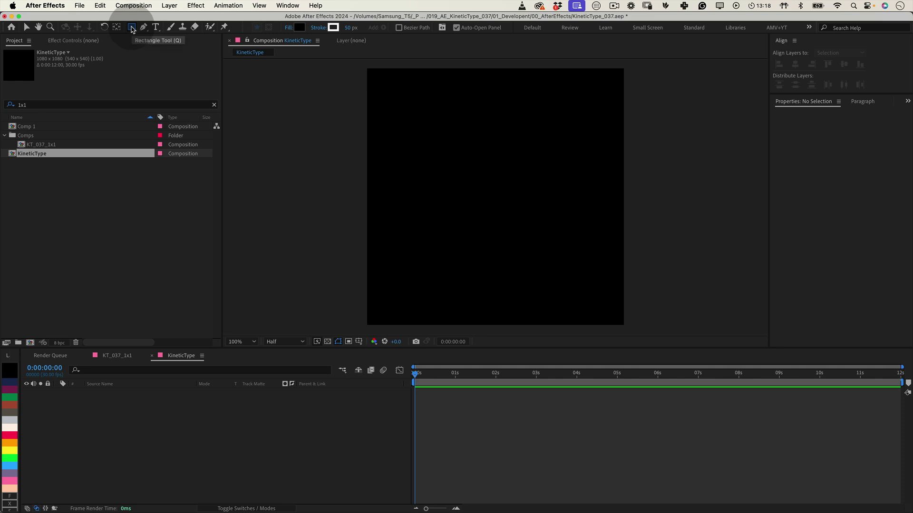
Add a composition-sized rectangle, undoing the extra ellipse and pentagon tried afterward
double_click(132, 27)
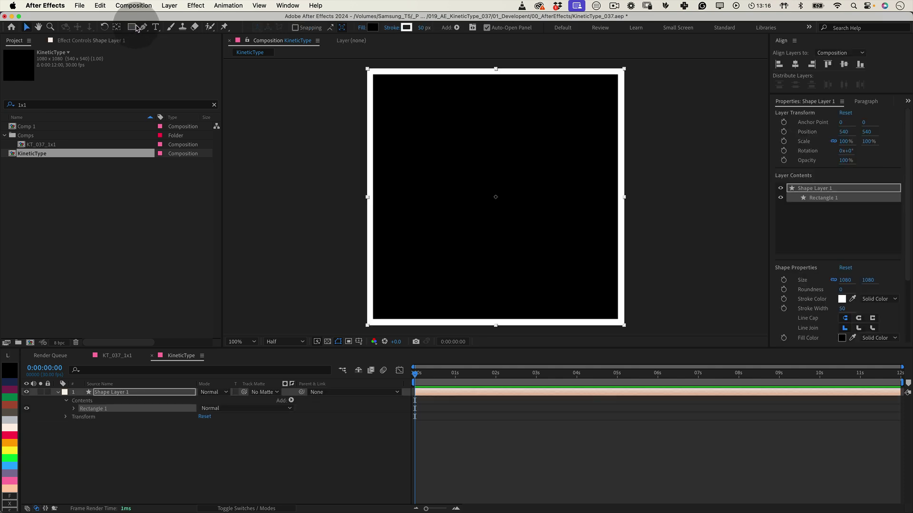
left_click_drag(133, 30, 155, 52)
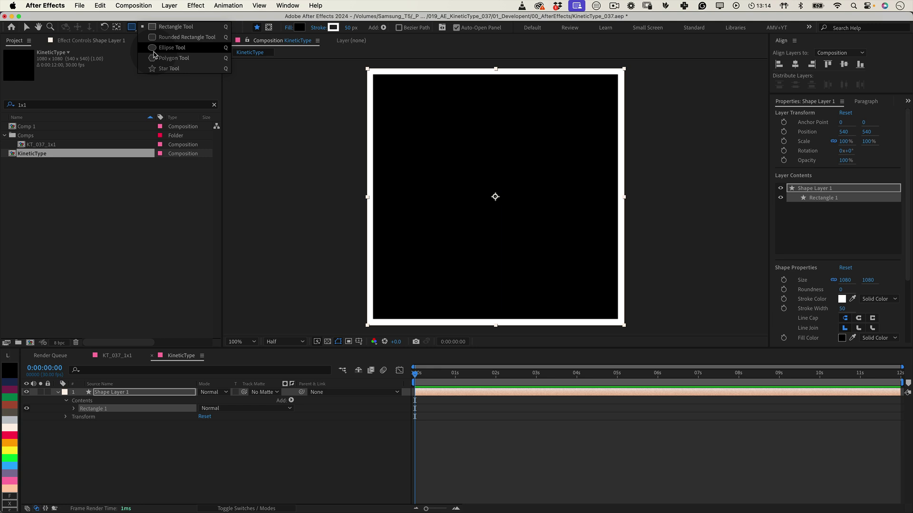
left_click_drag(154, 51, 157, 62)
double_click(133, 28)
double_click(134, 30)
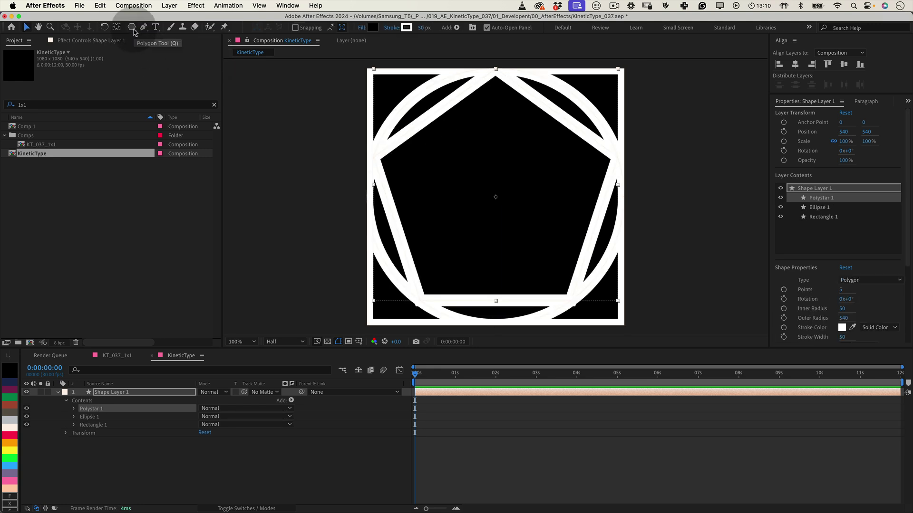
key("super+z")
key("super+z")
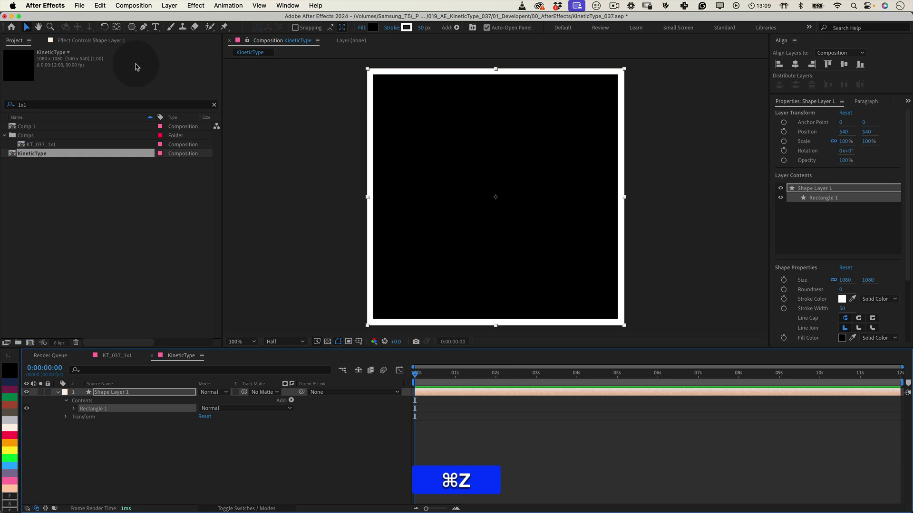
Rename the shape layer to Background
left_click(175, 402)
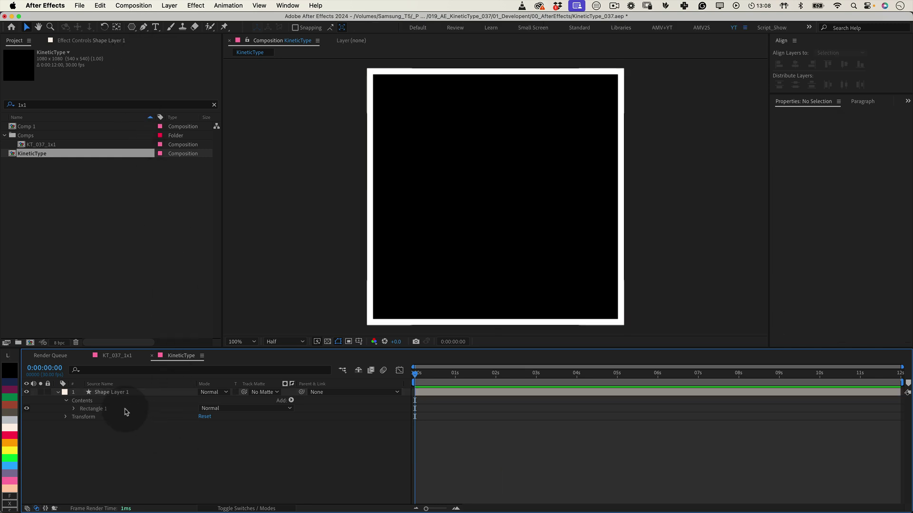
left_click(495, 196)
key("Return")
type("Ba")
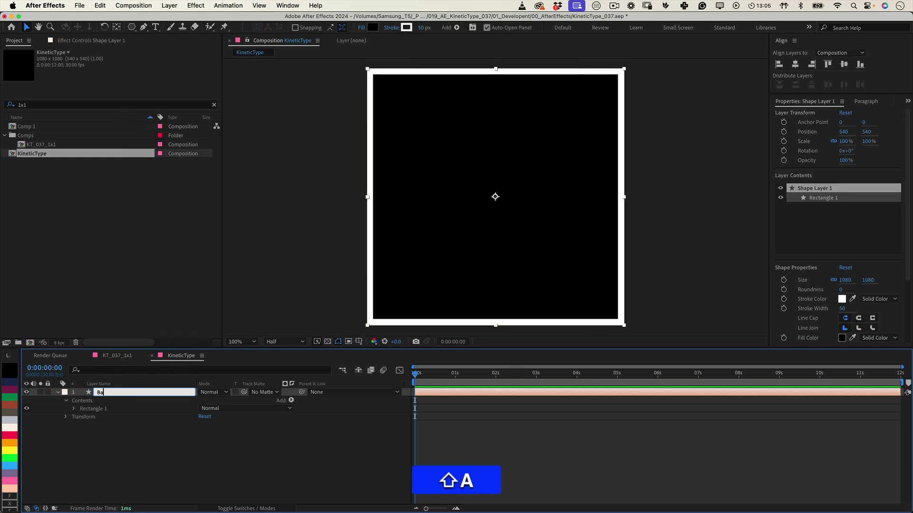
type("ckground")
key("Return")
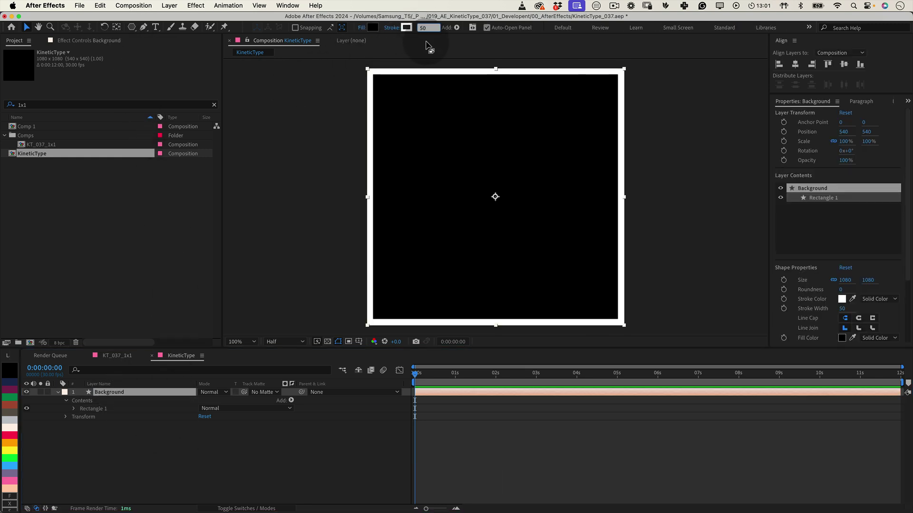
left_click(426, 45)
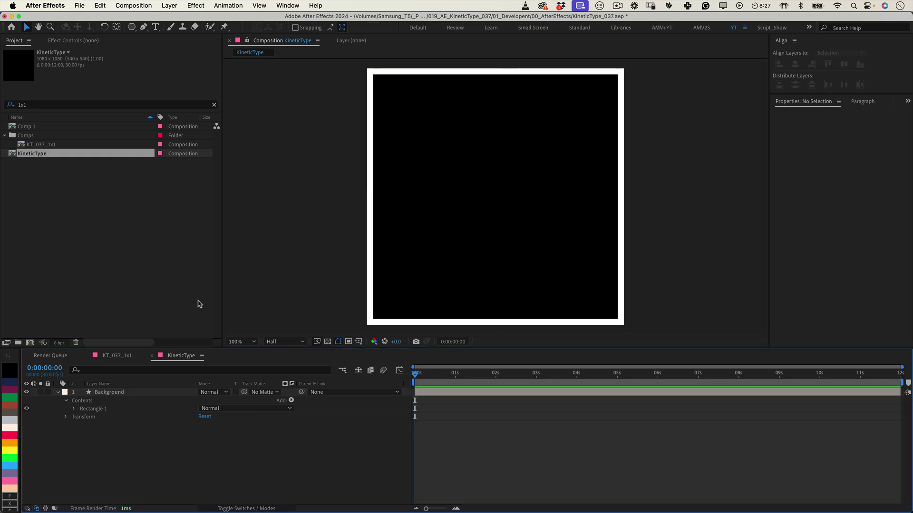
Add a letter B text layer in Medium Italic, centred vertically in the composition
left_click(155, 27)
left_click(466, 198)
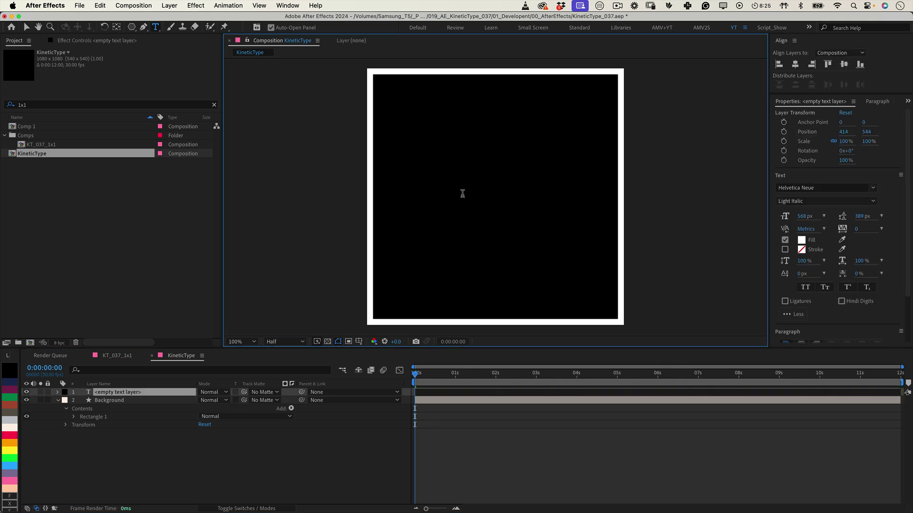
type("B")
key("KP_Enter")
left_click(826, 201)
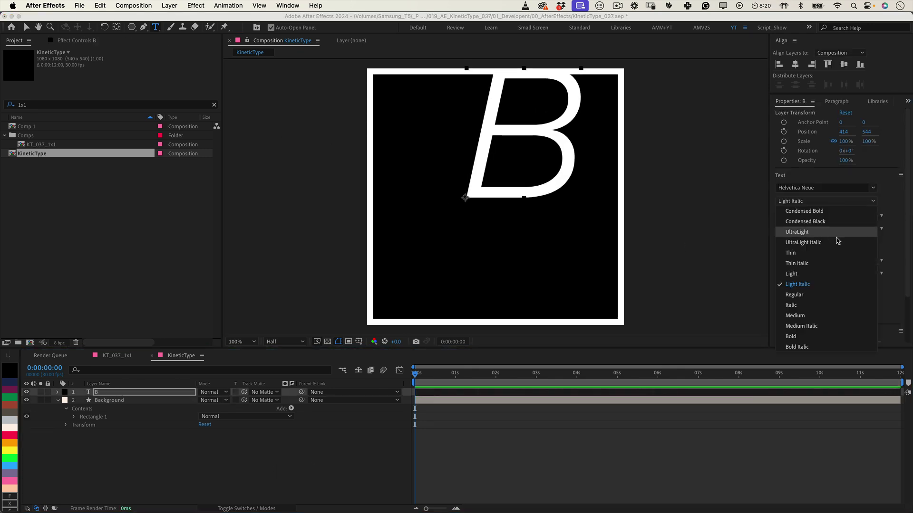
left_click(808, 317)
left_click(826, 202)
left_click(808, 328)
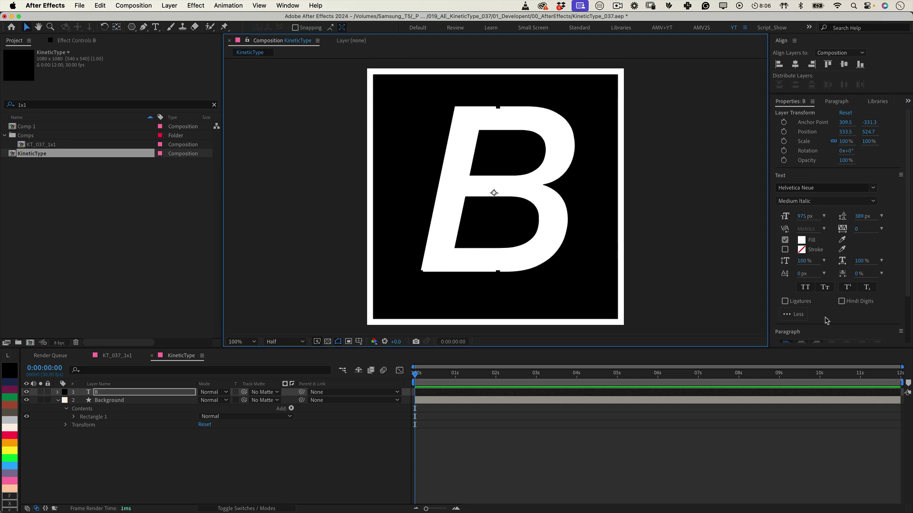
left_click(843, 64)
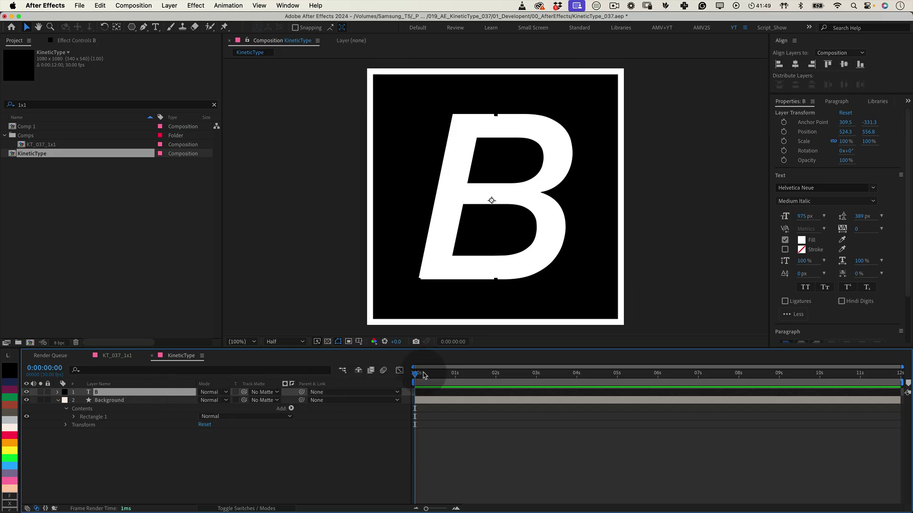
Keyframe B's Position at 1 s and at 2 s raised out of frame
left_click_drag(417, 375, 459, 390)
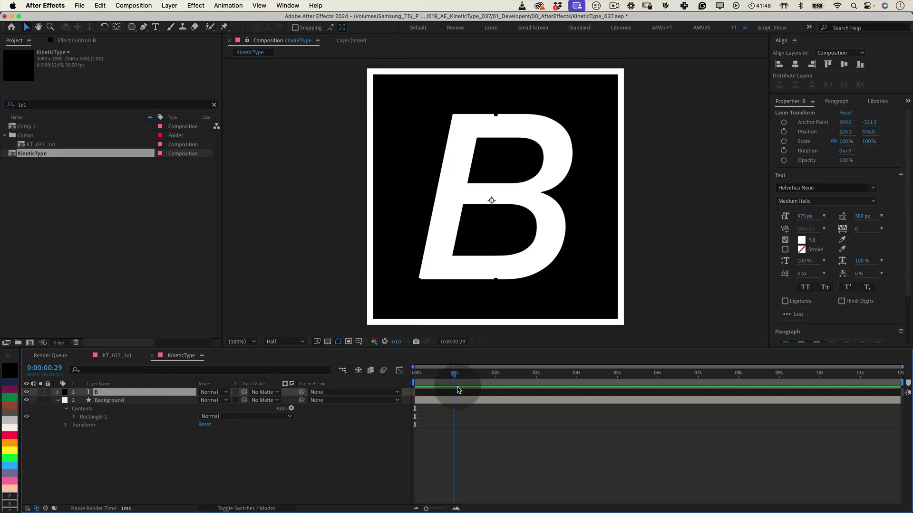
key("p")
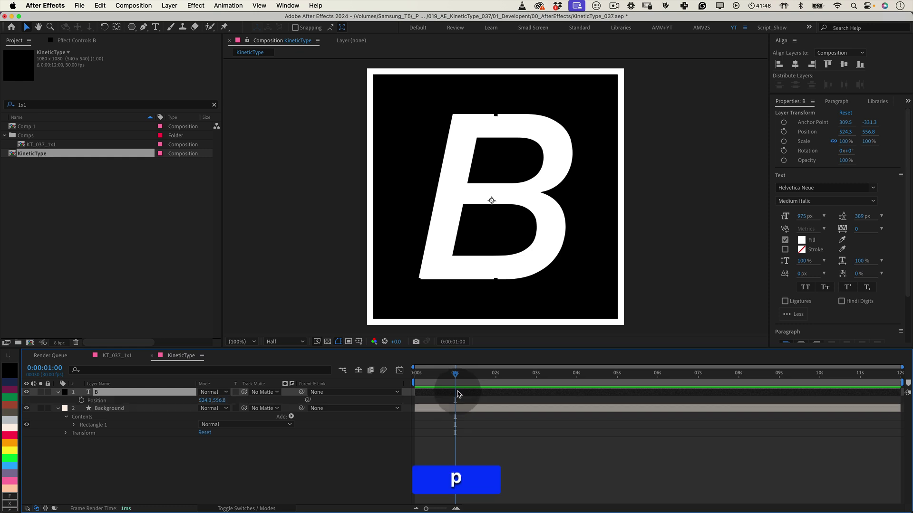
left_click(82, 400)
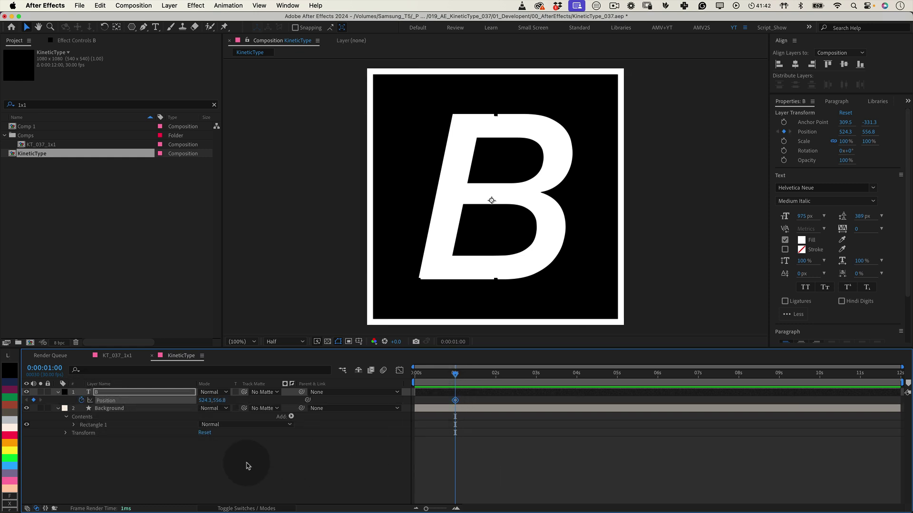
left_click(439, 384)
left_click_drag(456, 376, 494, 375)
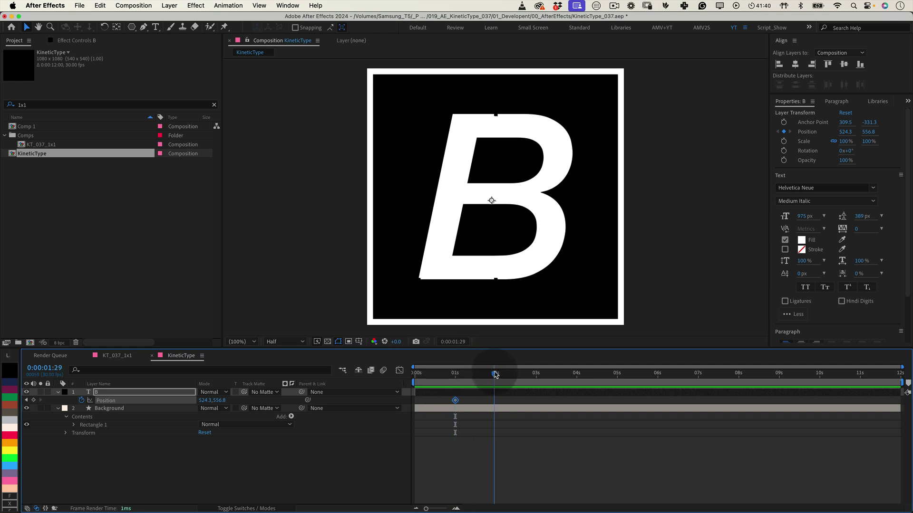
left_click(537, 263)
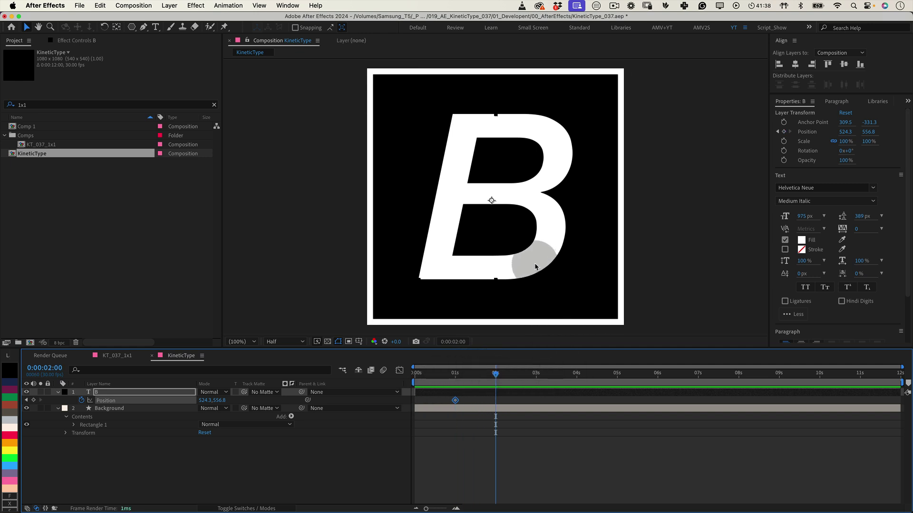
left_click_drag(221, 401, 108, 425)
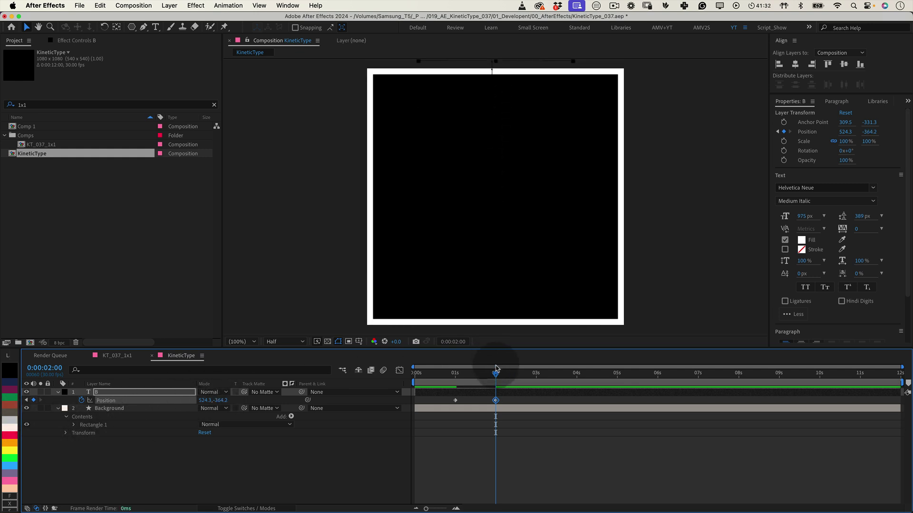
mouse_move(495, 374)
left_mouse_down()
mouse_move(468, 375)
mouse_move(496, 374)
left_mouse_up()
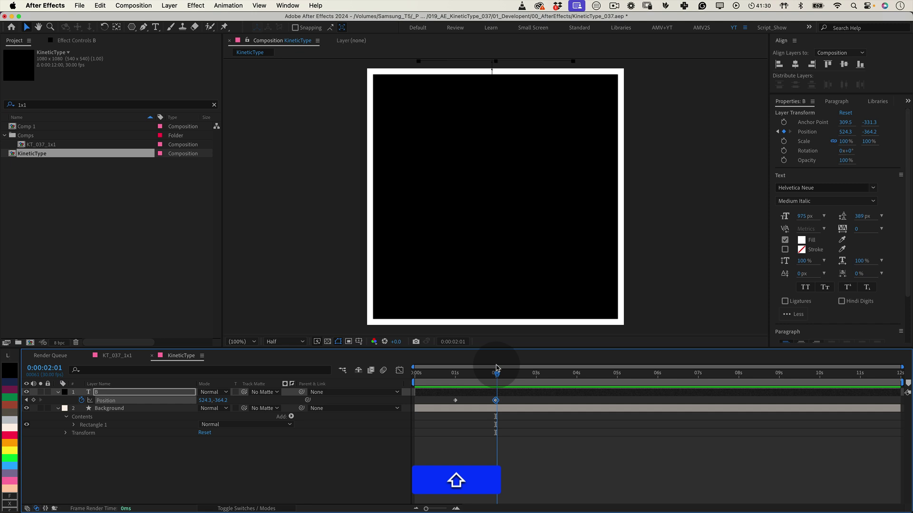
Add a letter R text layer centred horizontally and vertically in the frame
left_click(483, 454)
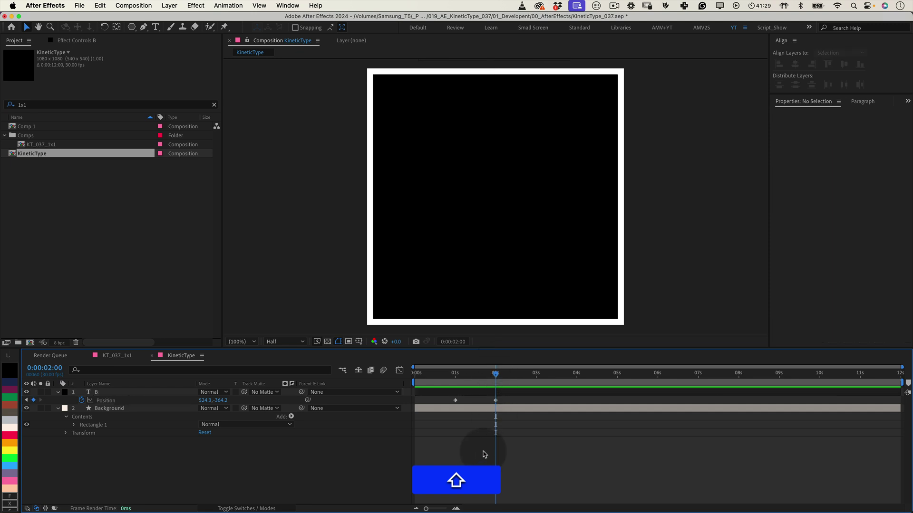
left_click(155, 27)
left_click(442, 191)
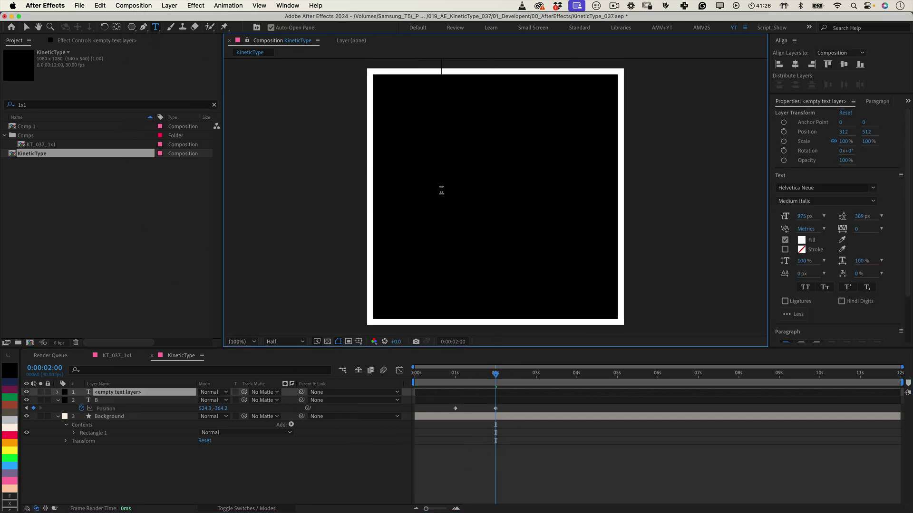
type("R")
key("KP_Enter")
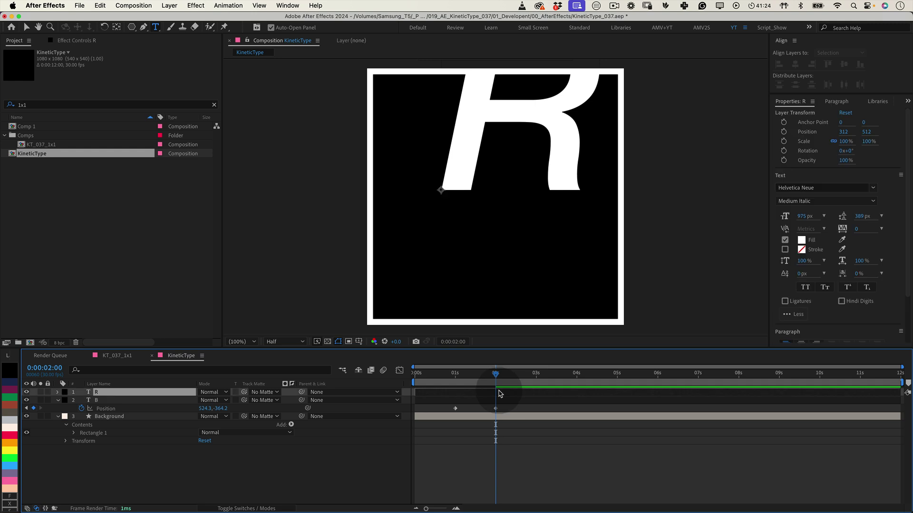
left_click(795, 64)
left_click(844, 65)
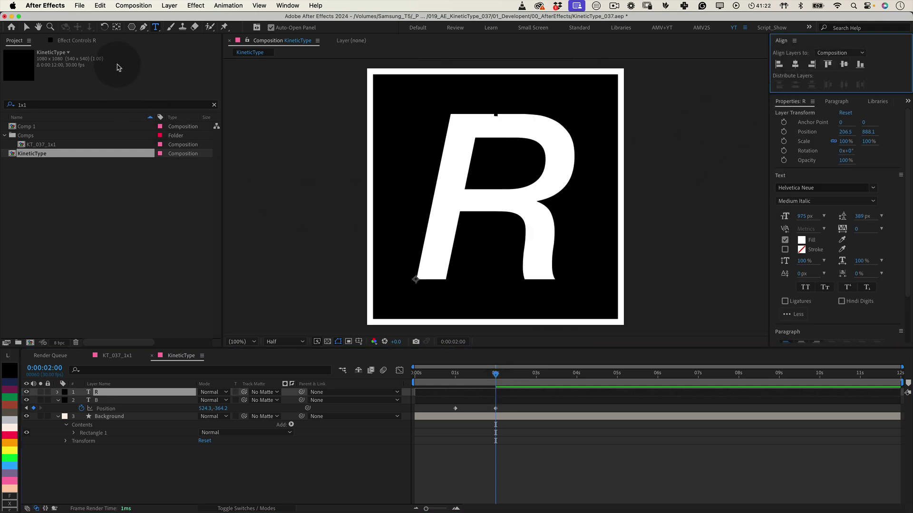
key("v")
left_click(497, 438)
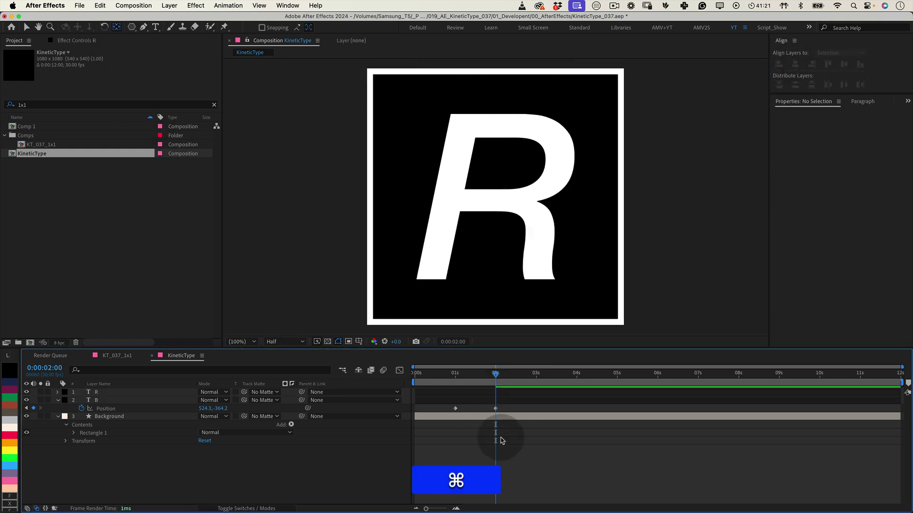
Keyframe R centred at 2 s and pushed below the frame at 1 s
left_click(493, 393)
key("p")
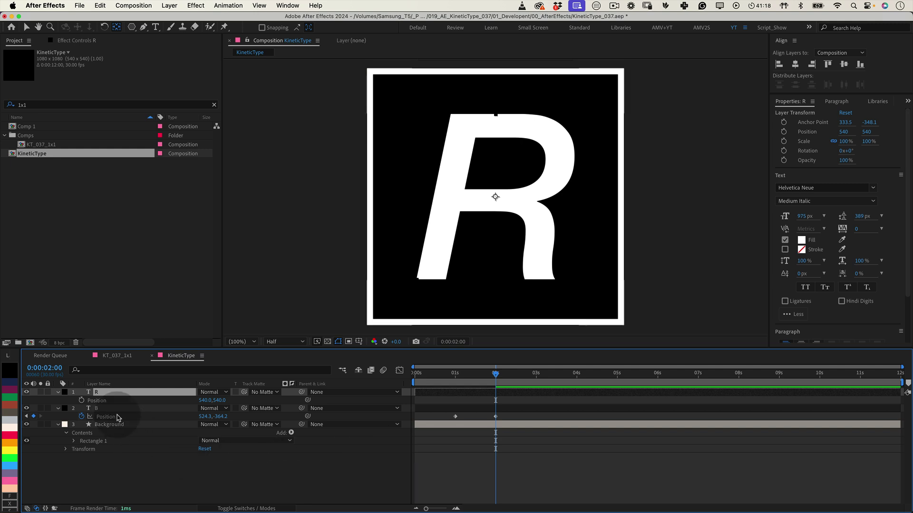
left_click(82, 400)
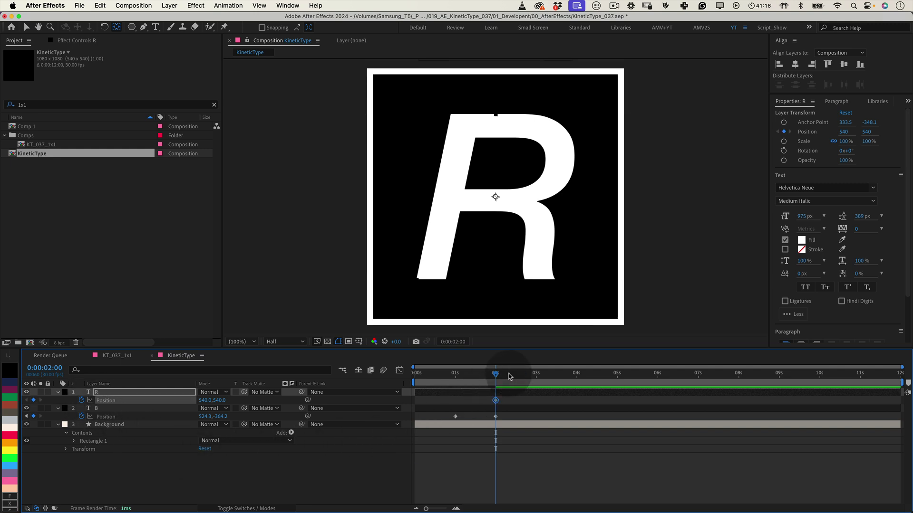
left_click_drag(508, 375, 455, 376)
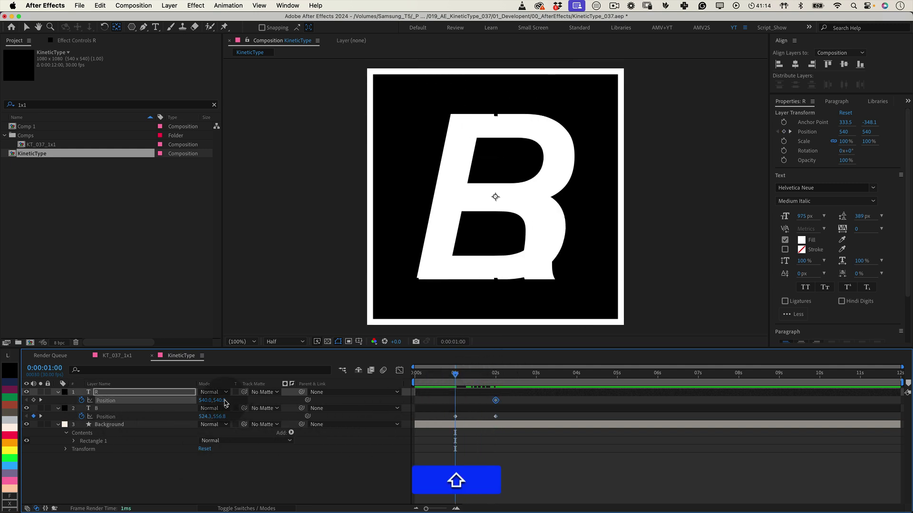
left_click_drag(225, 403, 762, 292)
left_click(514, 472)
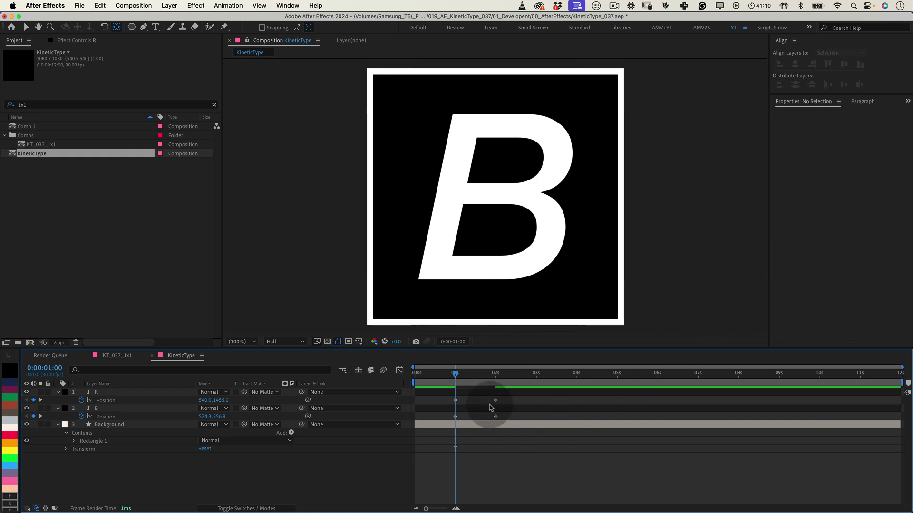
Hold R centred at 2:29, send it up out of frame at 3:29, and duplicate B
left_click_drag(457, 375, 536, 380)
left_click(537, 392)
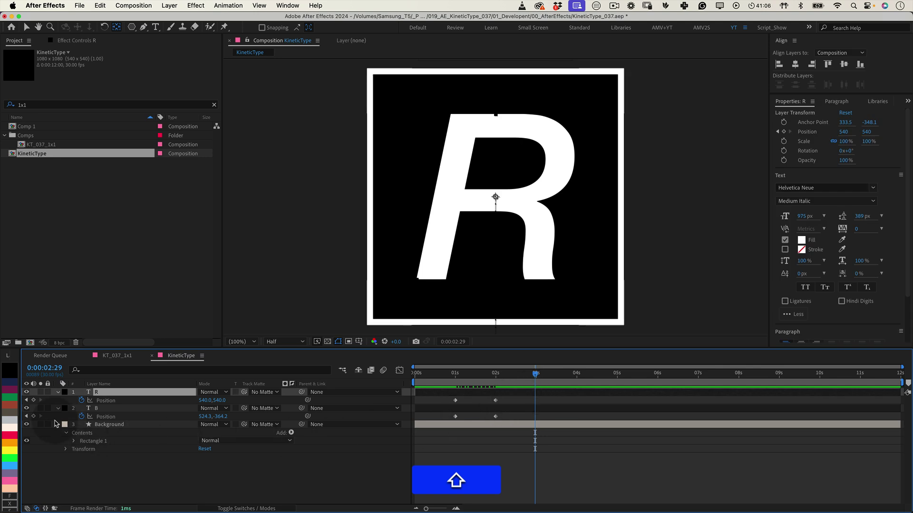
left_click(33, 401)
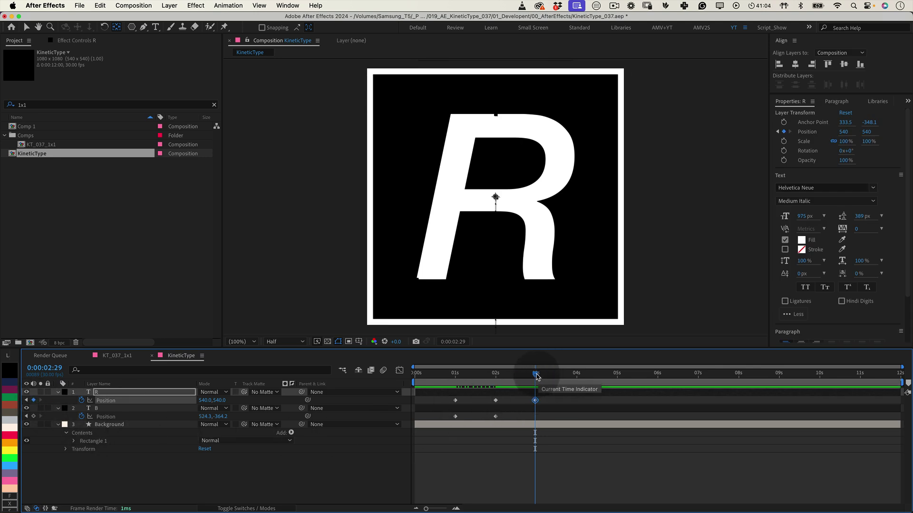
left_click_drag(537, 377, 576, 383)
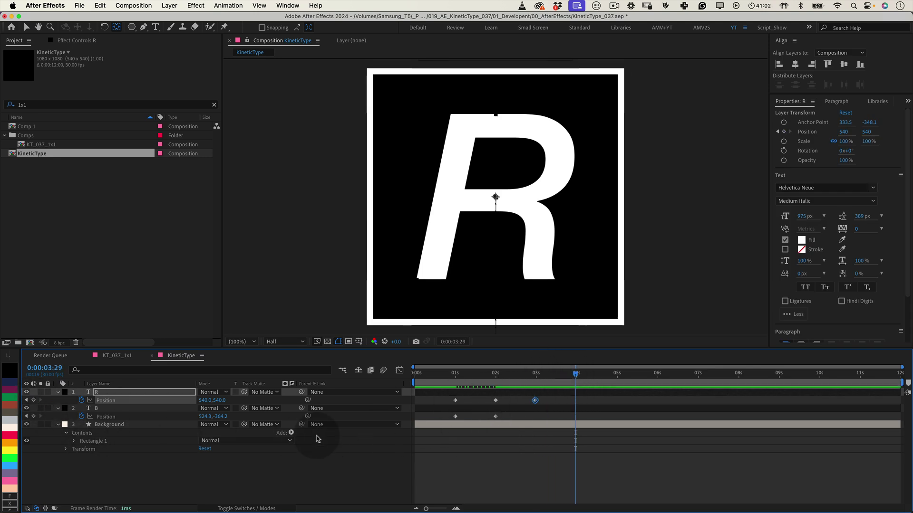
left_click_drag(220, 401, 188, 409)
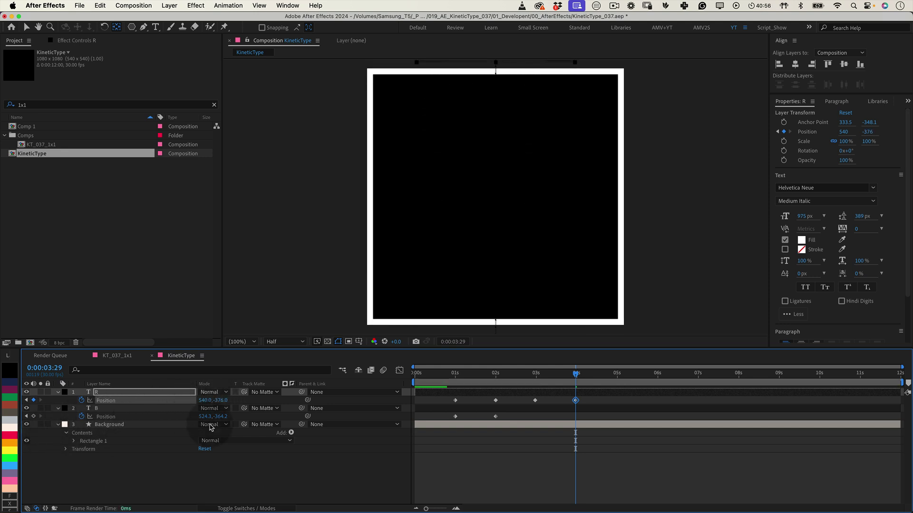
left_click(570, 408)
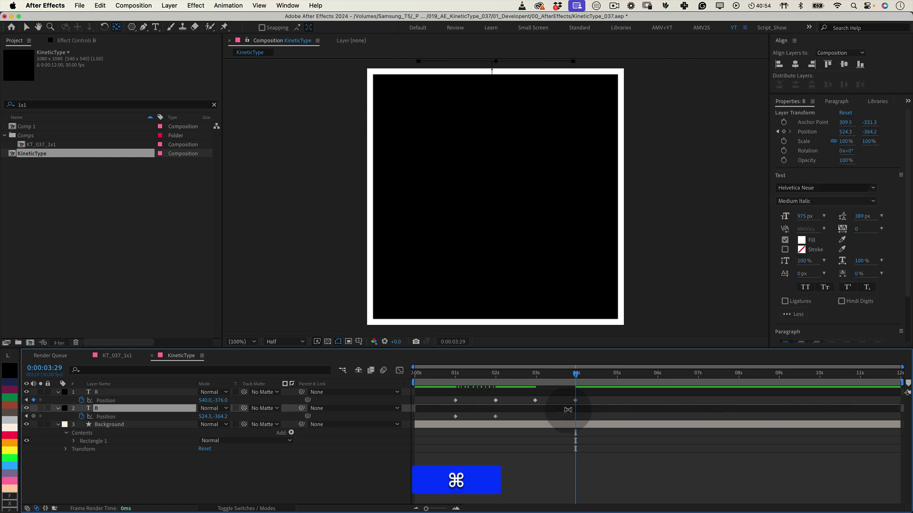
key("super+d")
Shift B 2's keyframes to start at 3:29 and place it below the frame at 2:29
key("p")
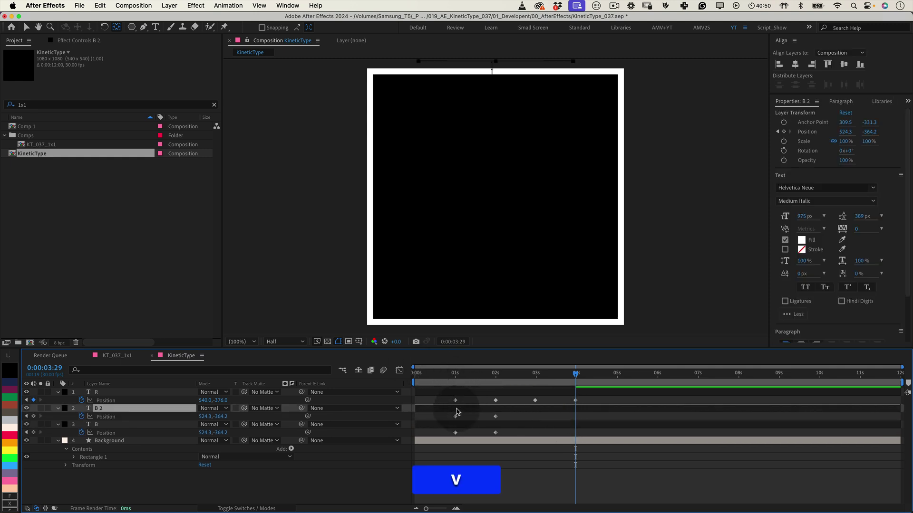
left_click_drag(456, 412, 585, 422)
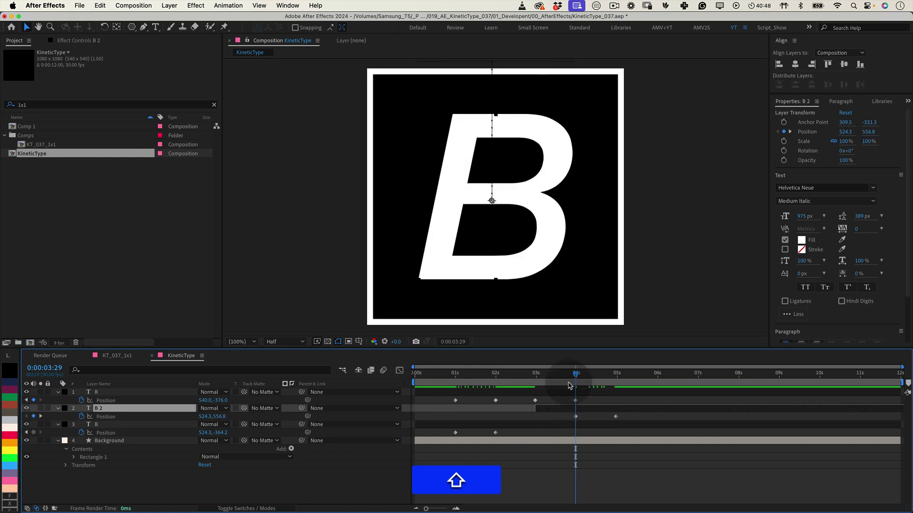
left_click_drag(572, 375, 536, 387)
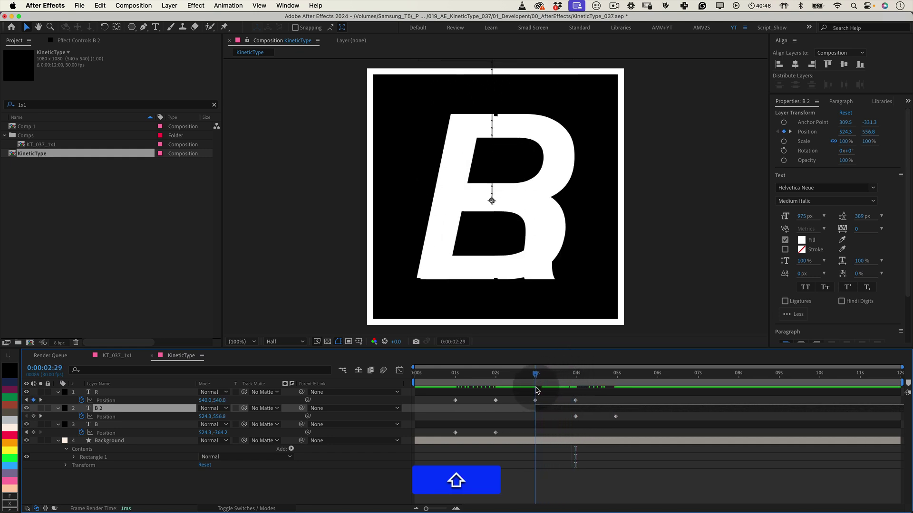
left_click_drag(219, 417, 764, 311)
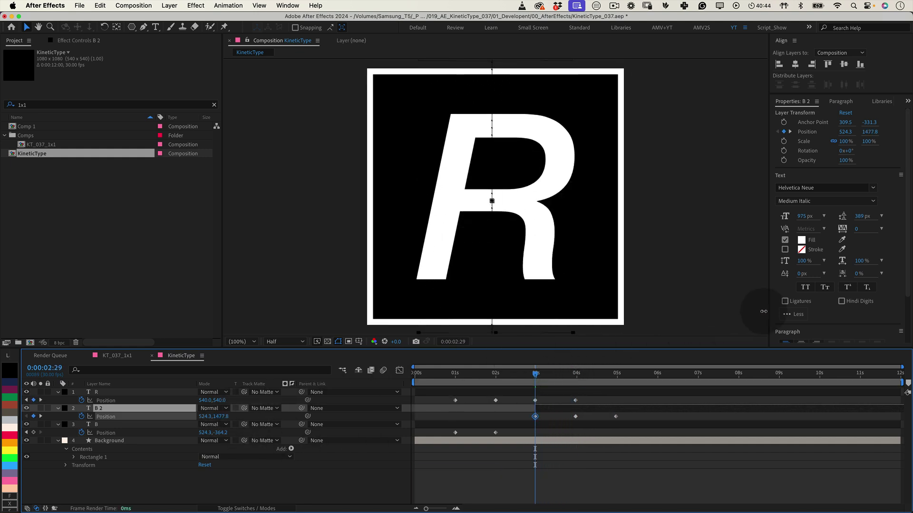
End the work area at 3:29 and preview the letter loop
left_click(575, 376, "shift")
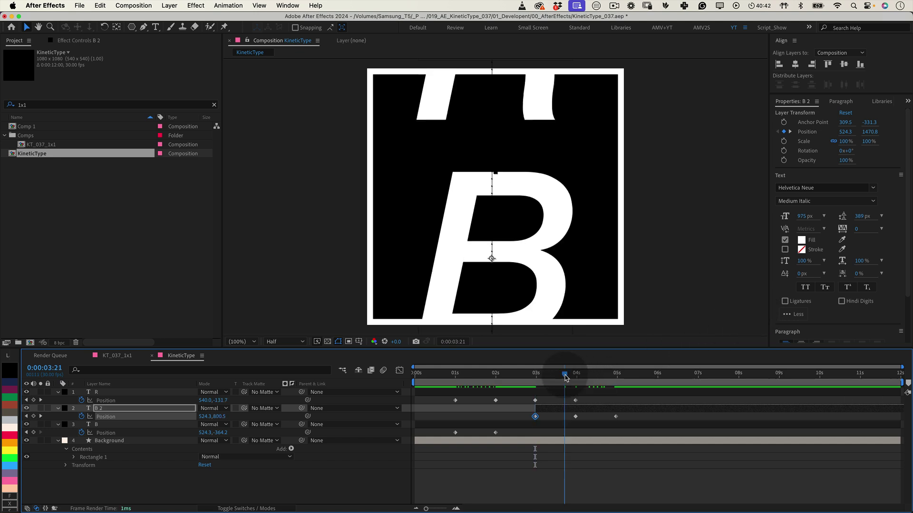
key("shift+n")
key("n")
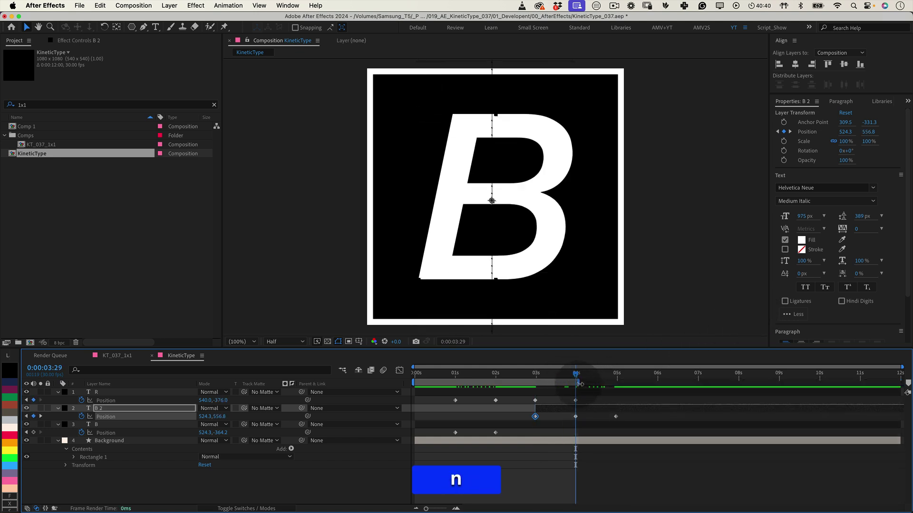
key("0")
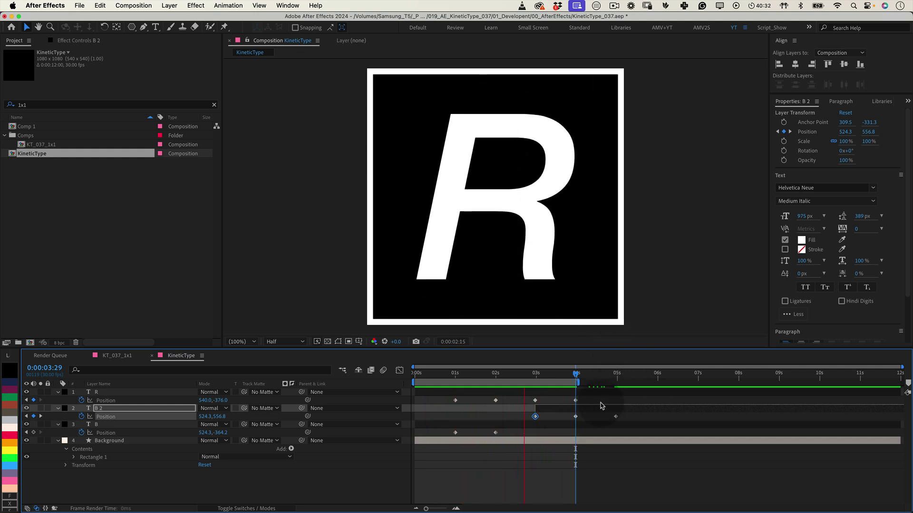
key("space")
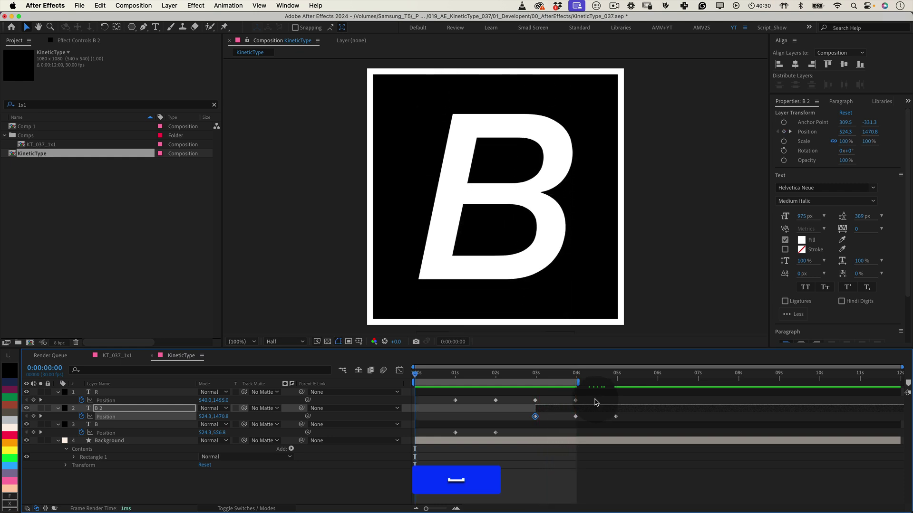
key("super+a")
Apply Easy Ease to all Position keyframes and raise their influence to 90%
key("u")
left_click_drag(590, 396, 418, 440)
left_click(400, 371)
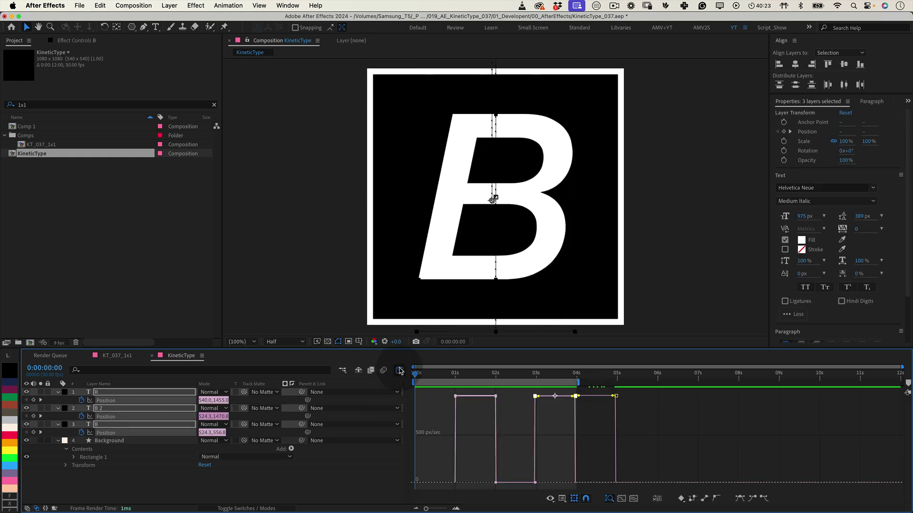
left_click_drag(541, 418, 632, 392)
left_click_drag(530, 422, 431, 426)
left_click(740, 499)
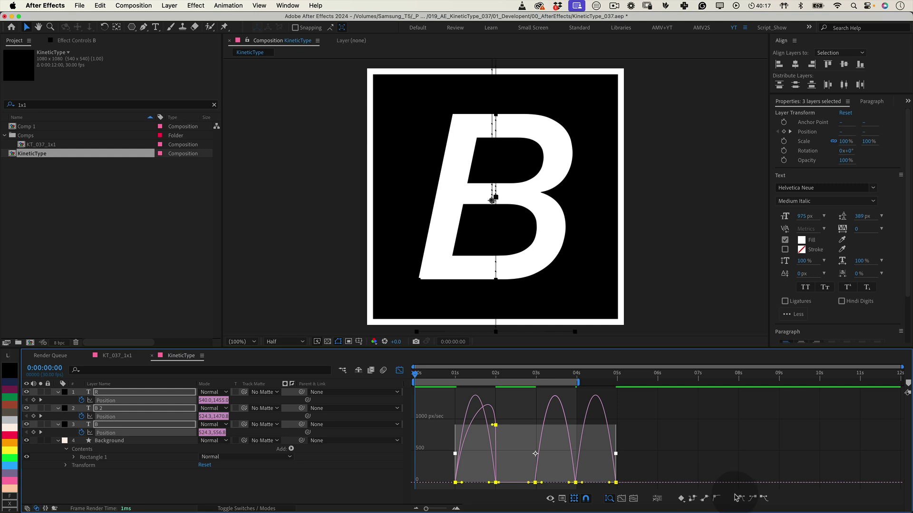
left_click_drag(490, 483, 480, 482)
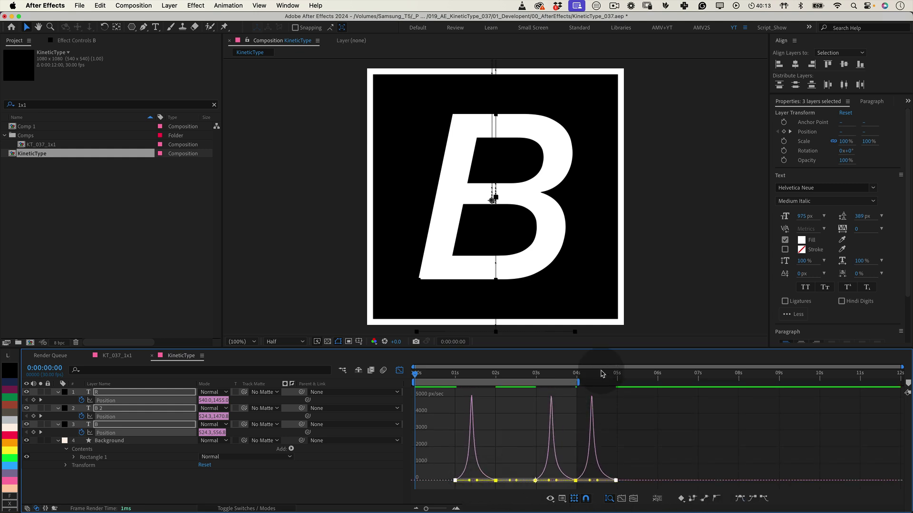
Preview the eased motion and trim the composition to the 4-second work area
key("0")
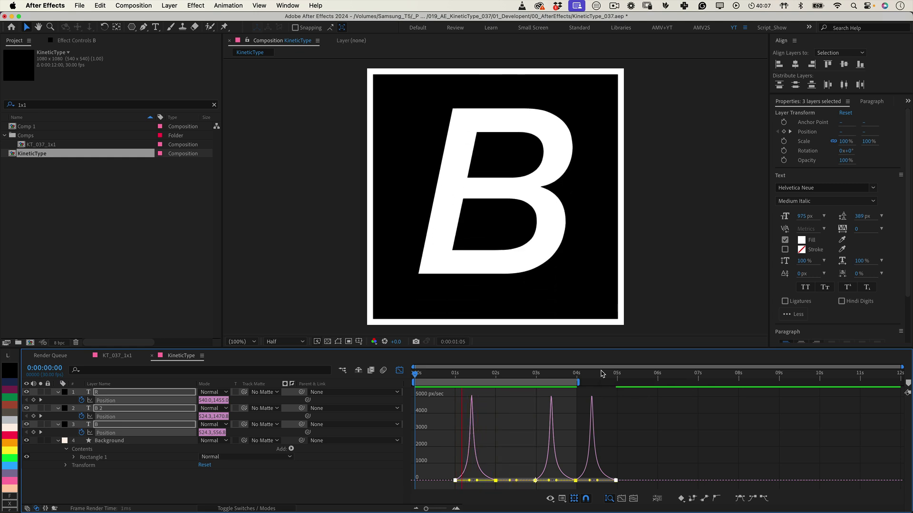
key("space")
right_click(528, 380)
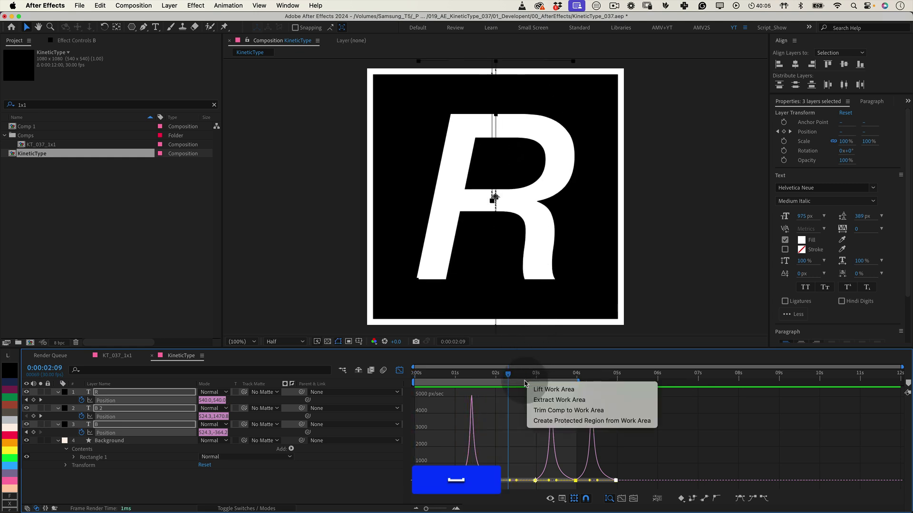
left_click(546, 412)
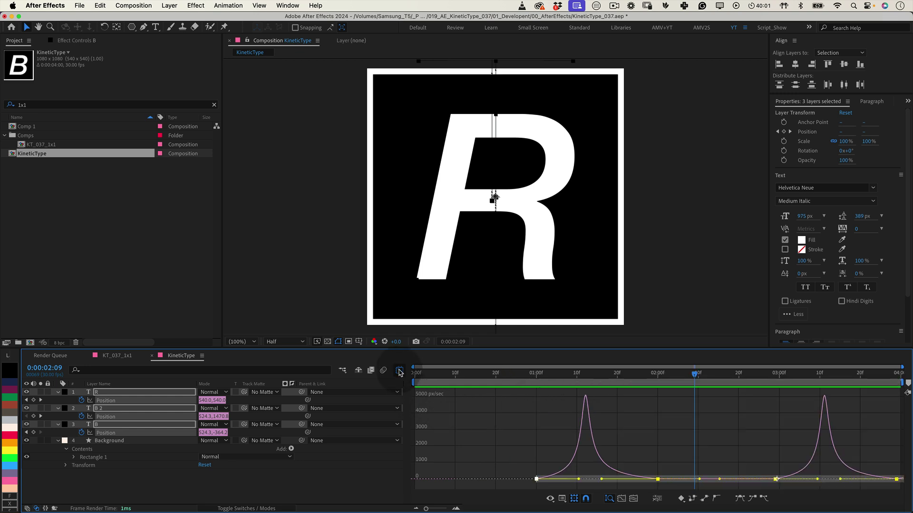
Pre-compose all four layers into a precomp named Text_Animation
left_click(400, 371)
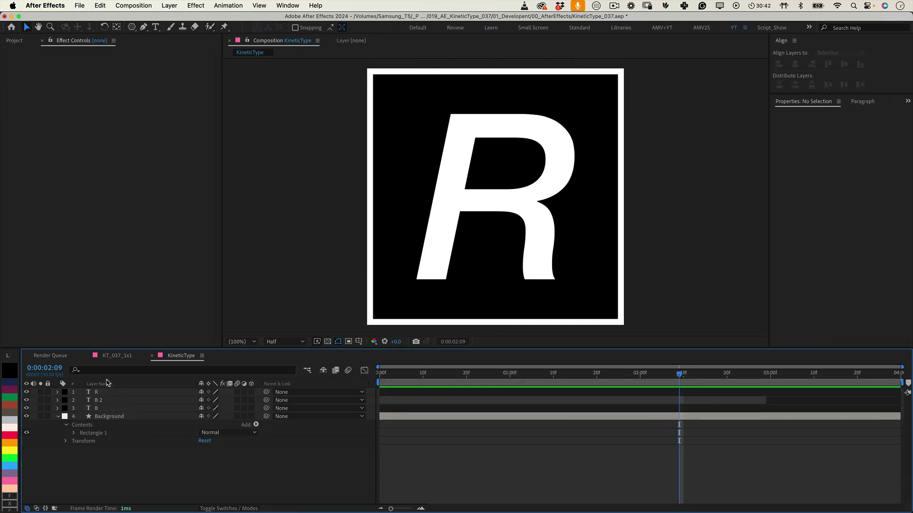
left_click(108, 394)
left_click(111, 417, "shift")
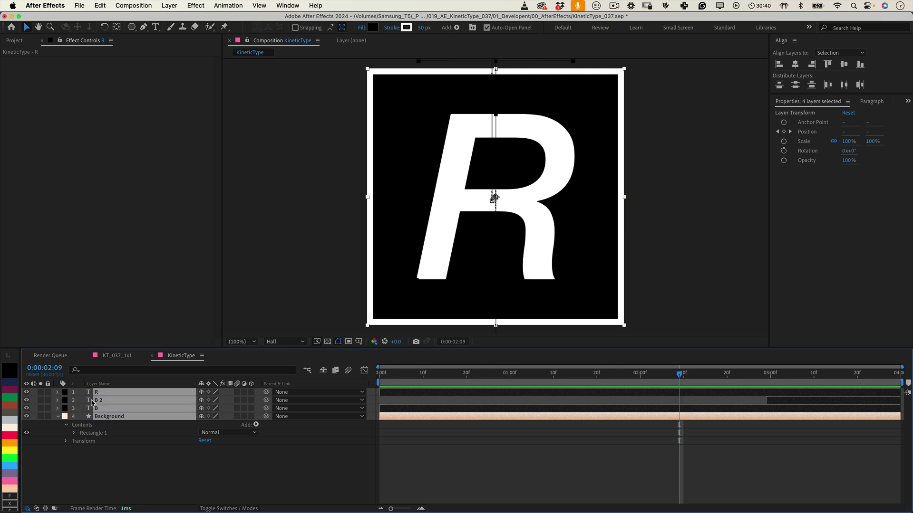
right_click(97, 392)
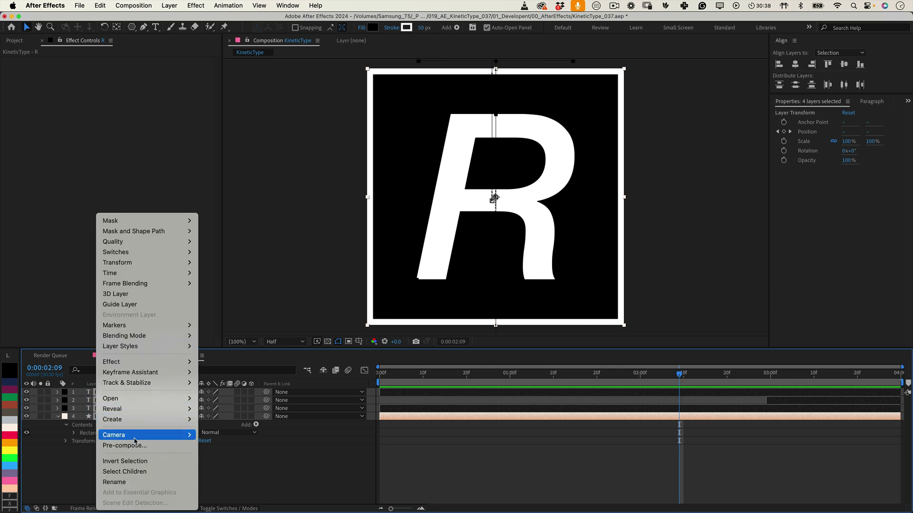
left_click(134, 446)
type("Text_Animation")
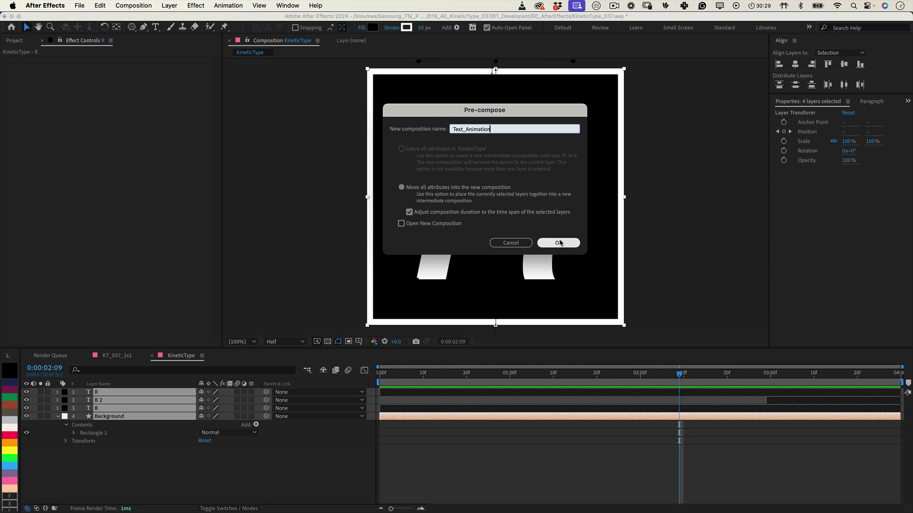
left_click(558, 243)
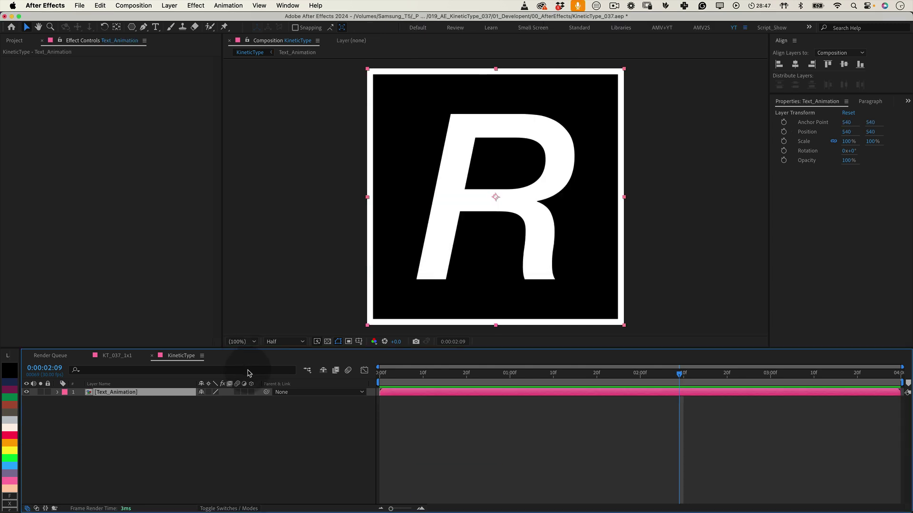
Raise Text_Animation's Anchor Point X toward 1813, sliding its content off-frame
left_click(204, 445)
left_click(130, 394)
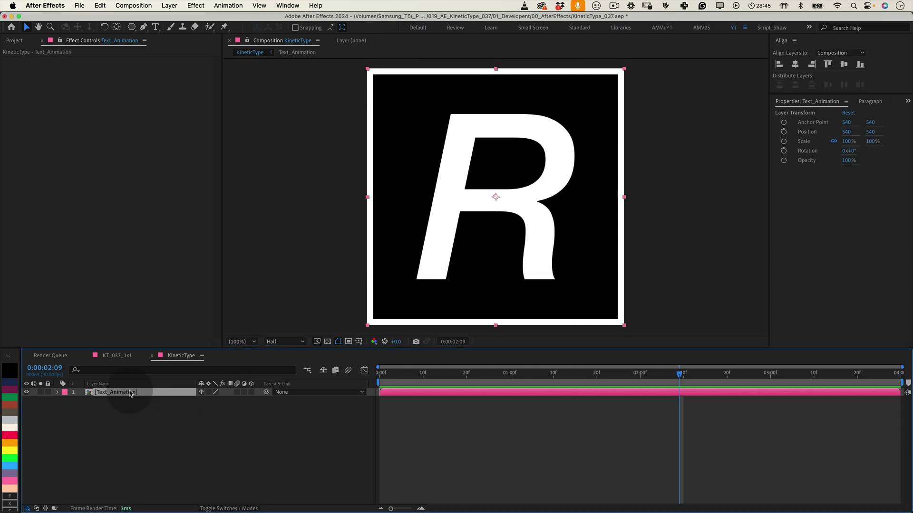
key("a")
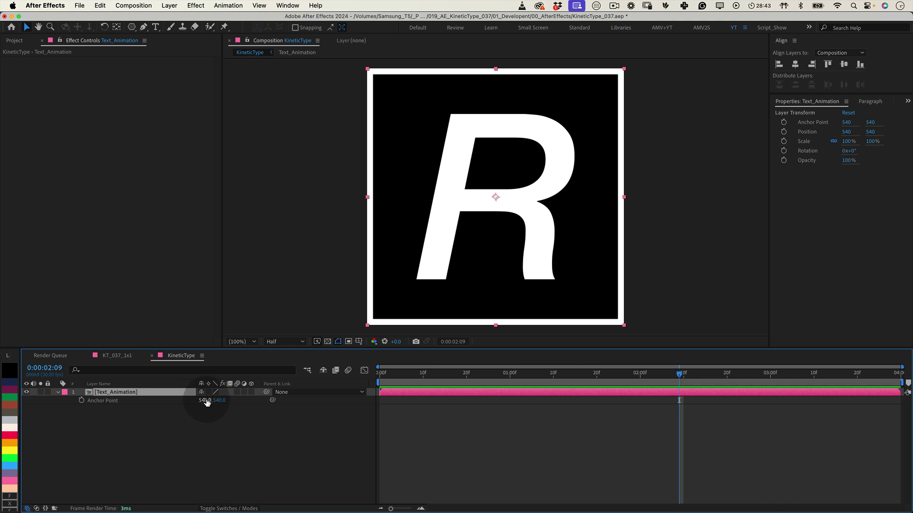
mouse_move(207, 403)
left_mouse_down()
mouse_move(138, 414)
mouse_move(452, 391)
mouse_move(774, 334)
mouse_move(265, 417)
mouse_move(206, 402)
mouse_move(116, 421)
mouse_move(204, 407)
left_mouse_up()
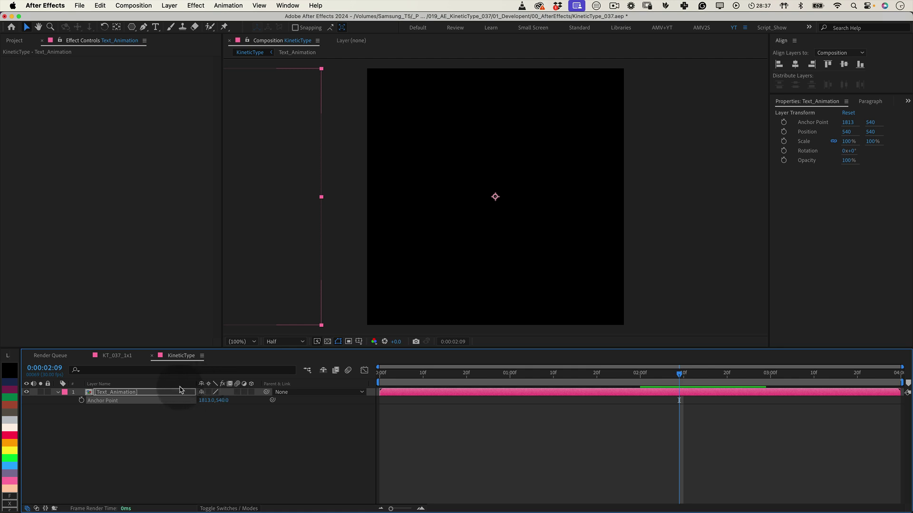
Settle Anchor Point X at 1813 and add a Slider Control named X_Distance
left_click(176, 393)
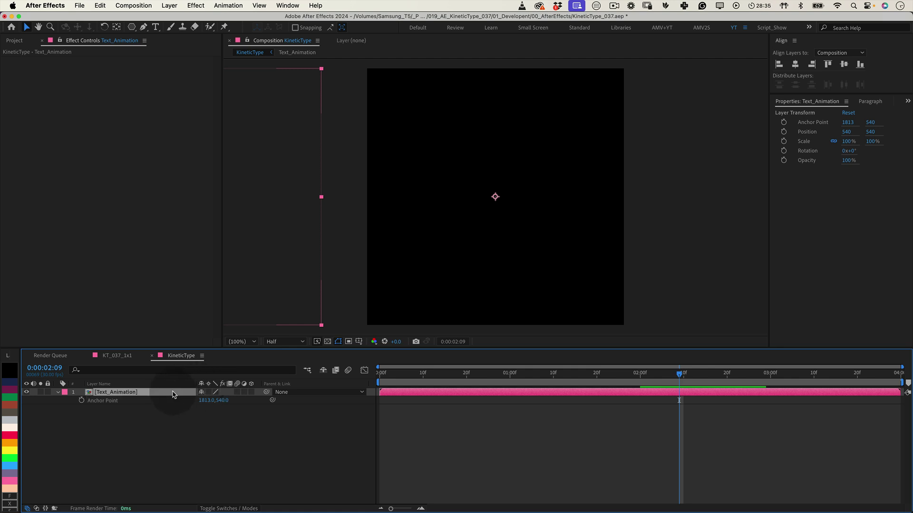
left_click(196, 5)
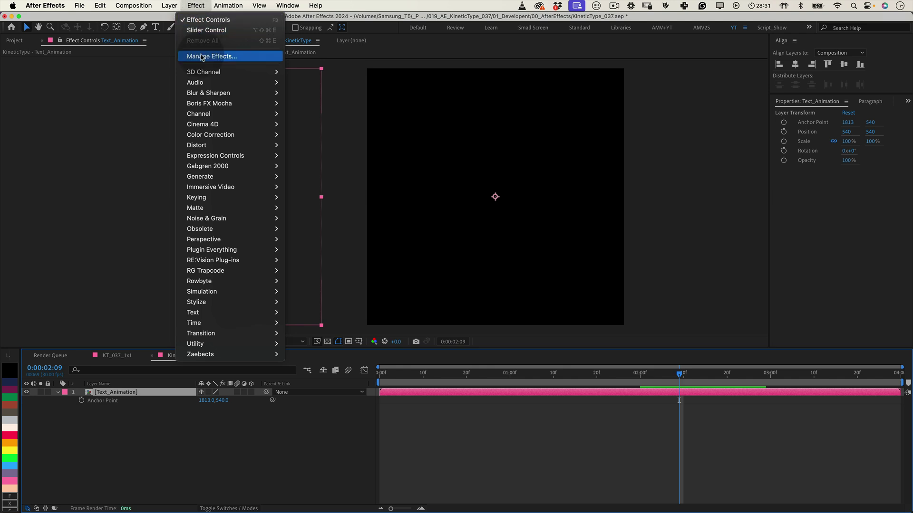
mouse_move(216, 157)
left_click(312, 229)
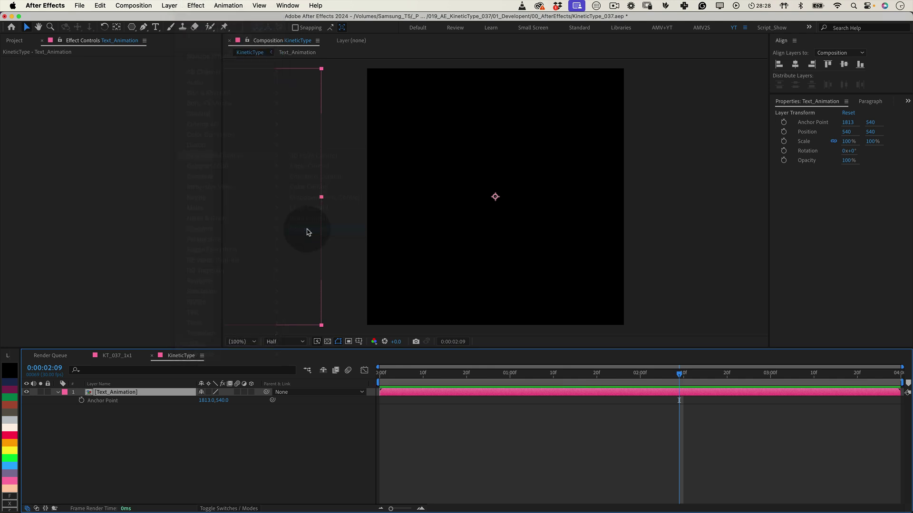
key("Return")
type("X_Distance")
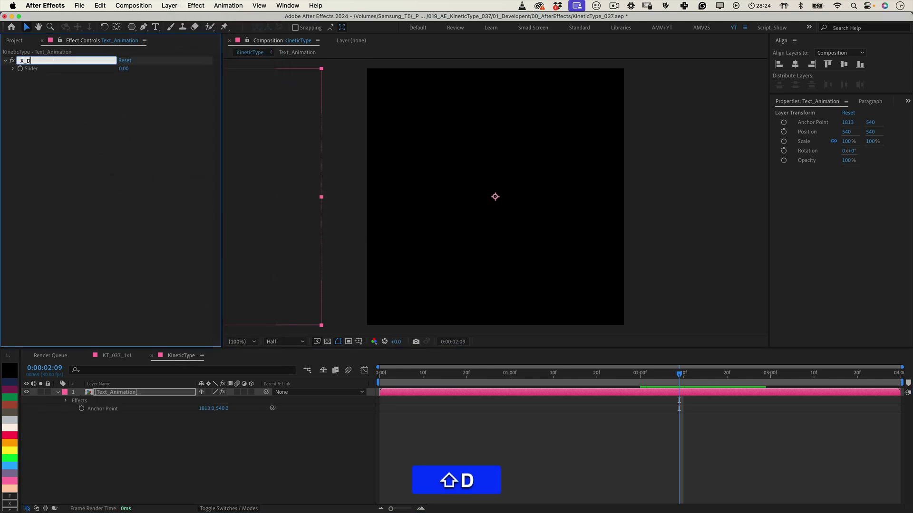
key("Return")
Duplicate the slider and rename the copy Y_Distance
key("super+d")
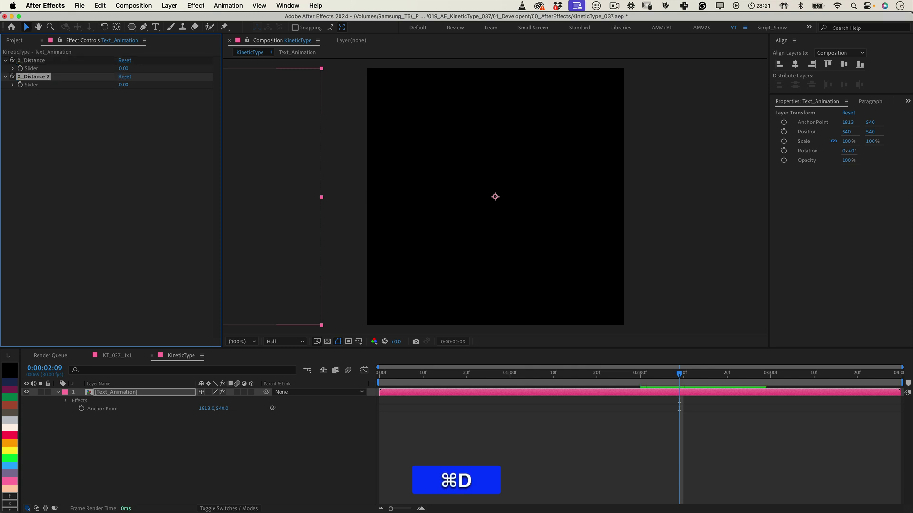
key("Return")
key("BackSpace")
key("BackSpace")
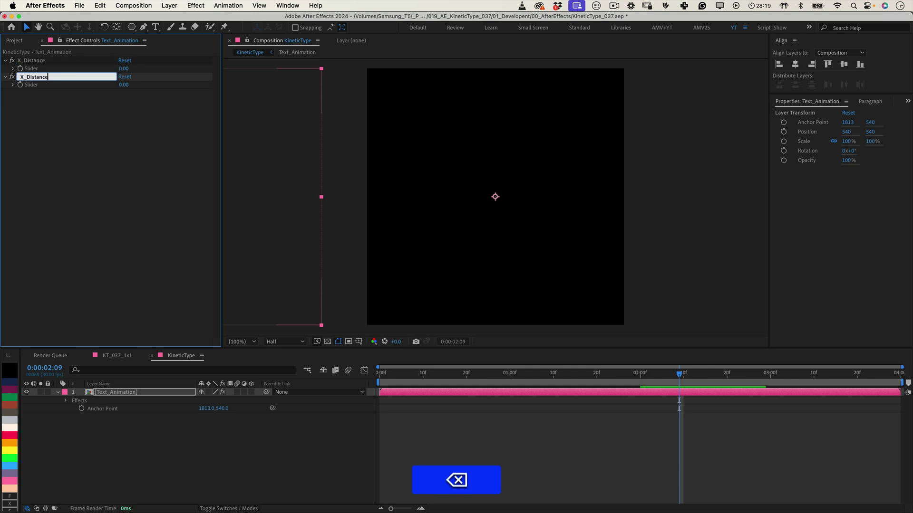
left_click(21, 77)
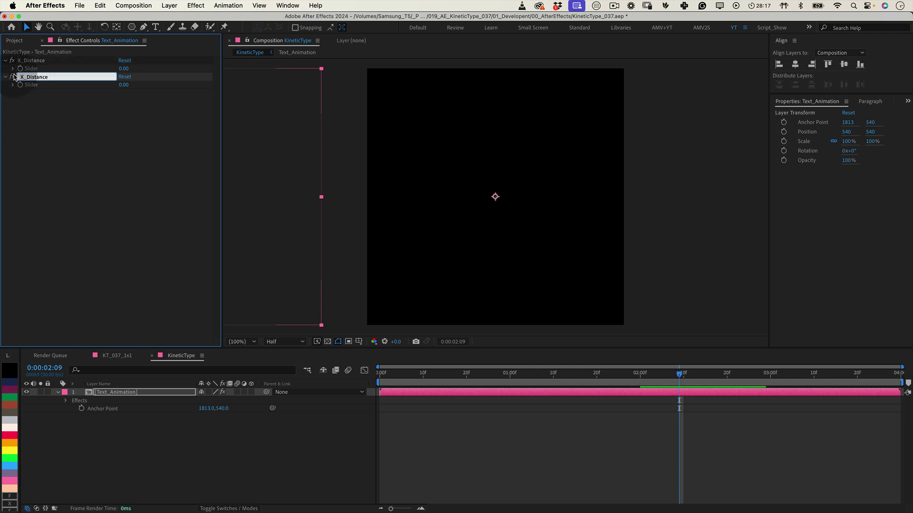
type("Y")
left_click(123, 312)
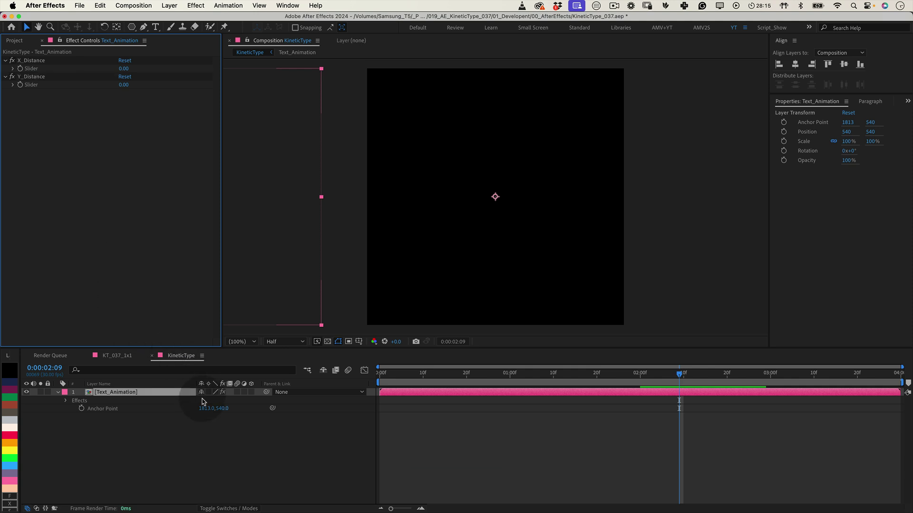
Copy the anchor point values into the sliders: X_Distance 1813, Y_Distance 540
left_click(205, 410)
key("super+c")
left_click(125, 69)
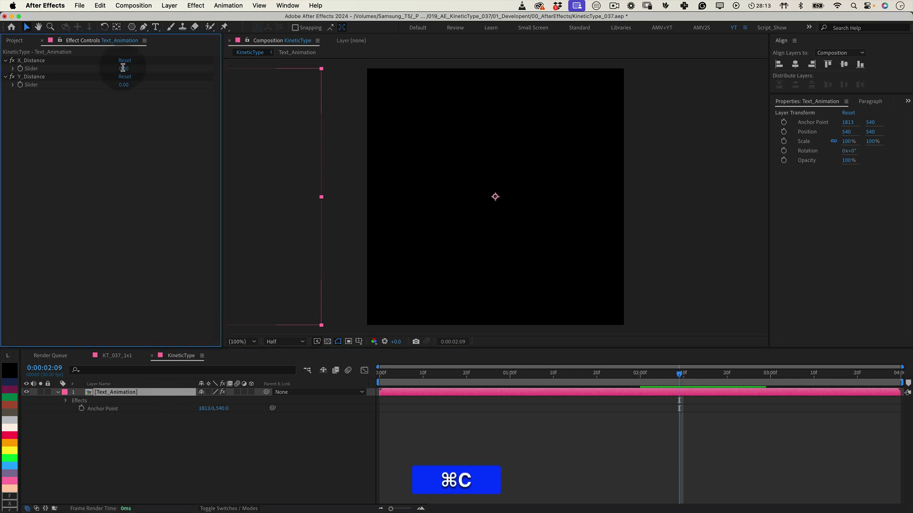
key("super+v")
left_click(148, 149)
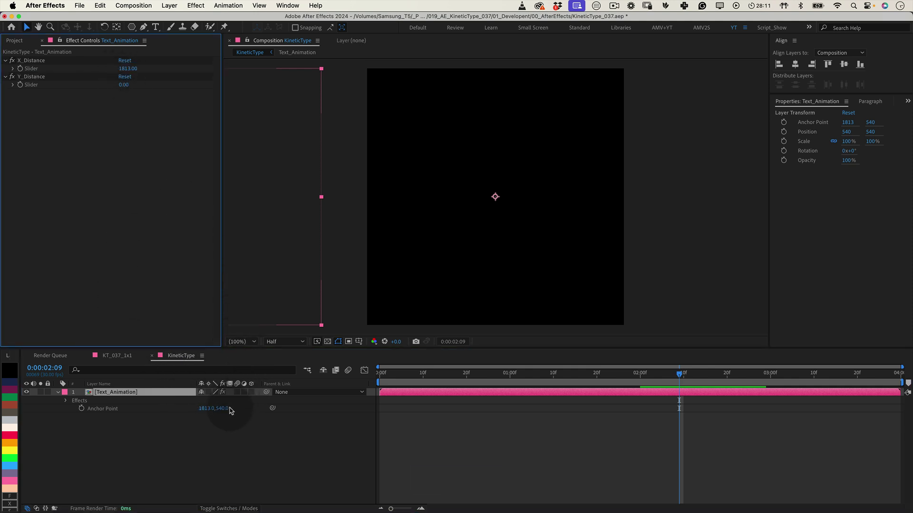
left_click(224, 408)
key("super+c")
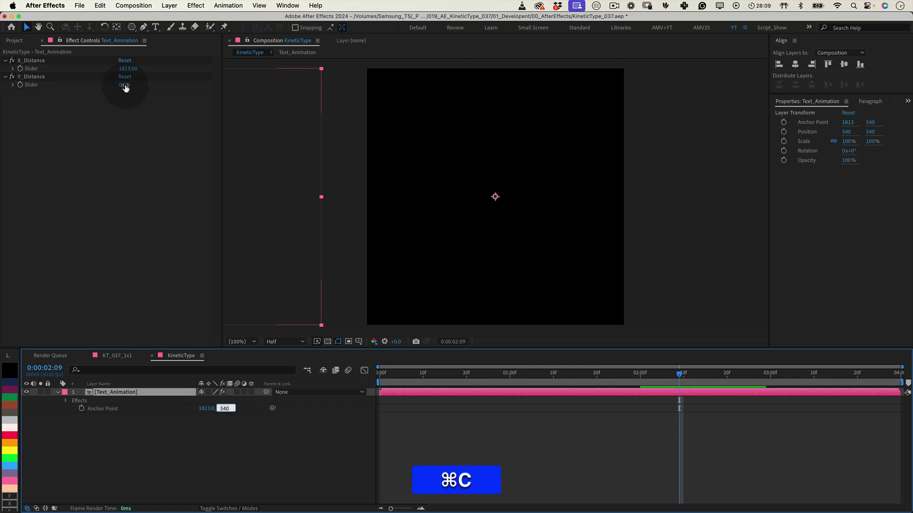
left_click(126, 86)
key("super+v")
left_click(145, 146)
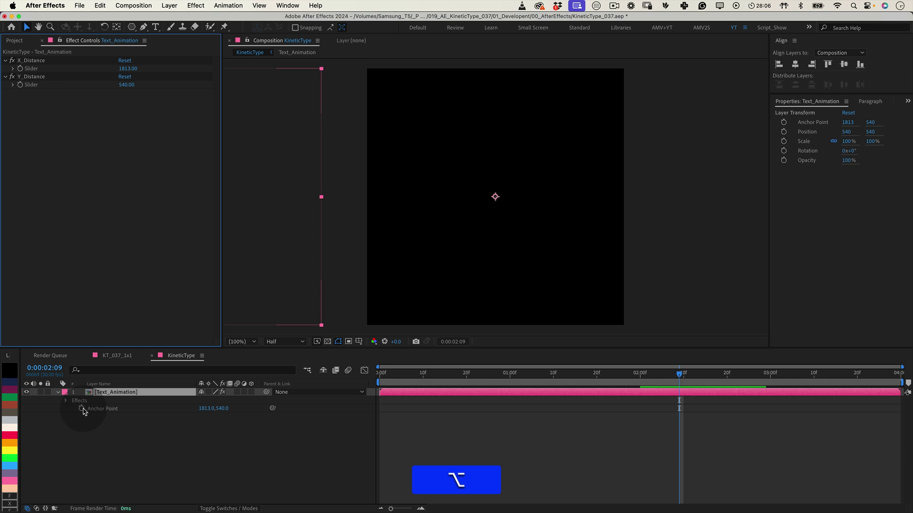
Add an Anchor Point expression pick-whipped to the X_Distance slider
left_click(83, 409, "alt")
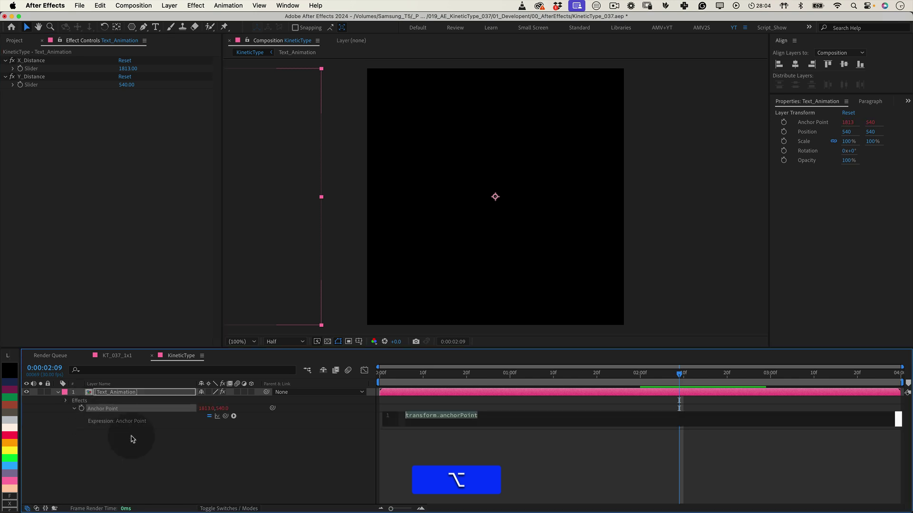
left_click_drag(225, 417, 38, 64)
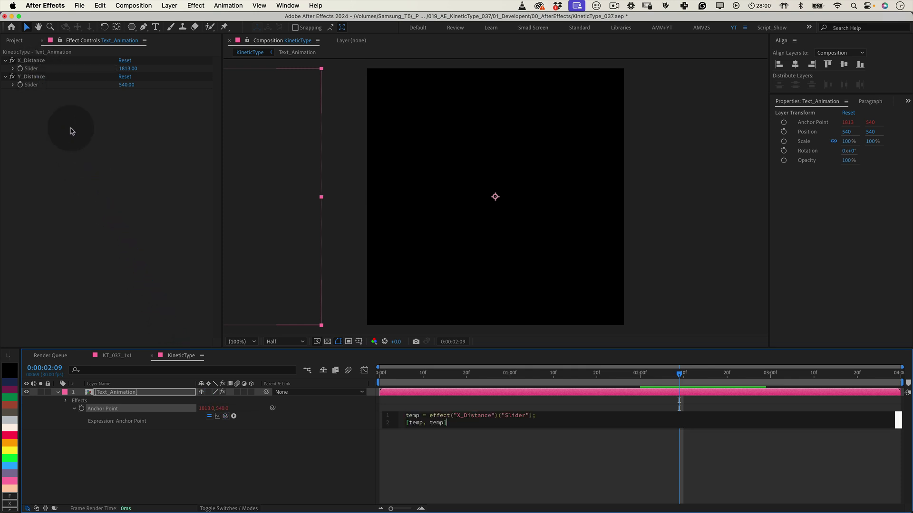
left_click(420, 462)
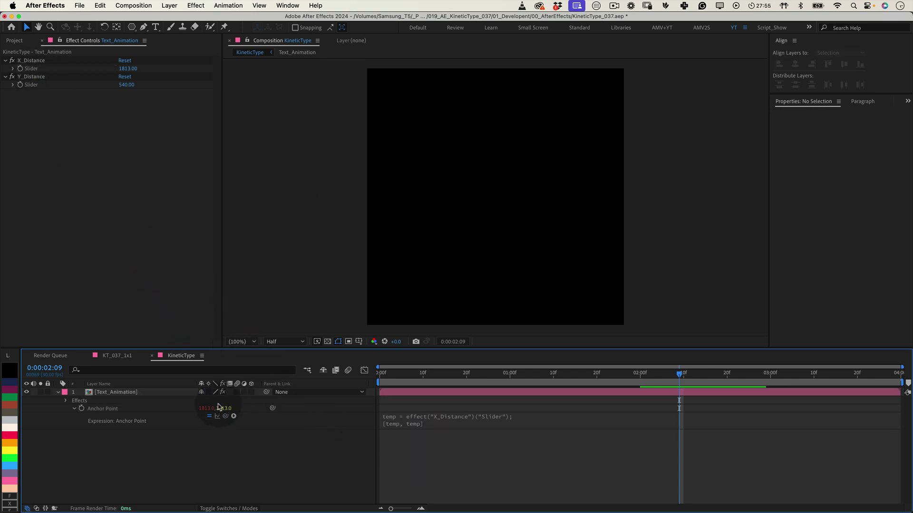
left_click(238, 427)
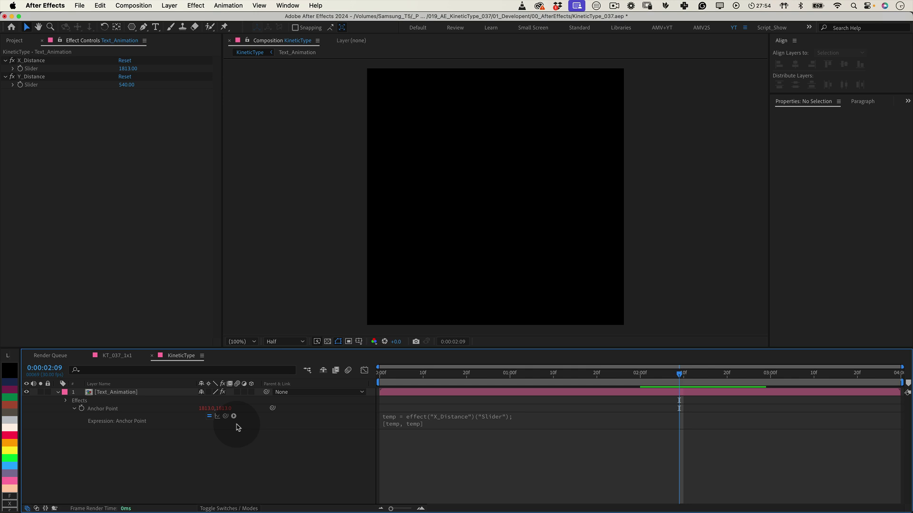
Rewrite the expression so anchor X and Y come from X_Distance and Y_Distance
left_click(445, 427)
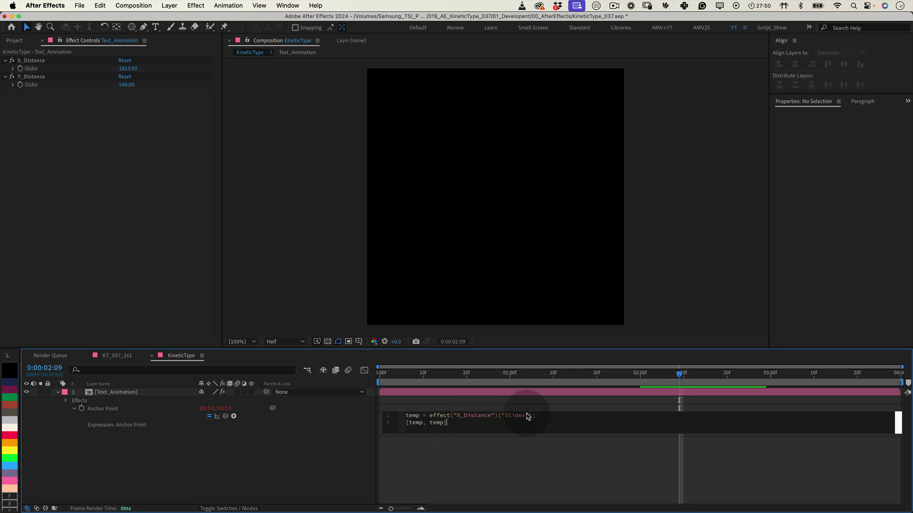
left_click_drag(542, 416, 418, 405)
key("BackSpace")
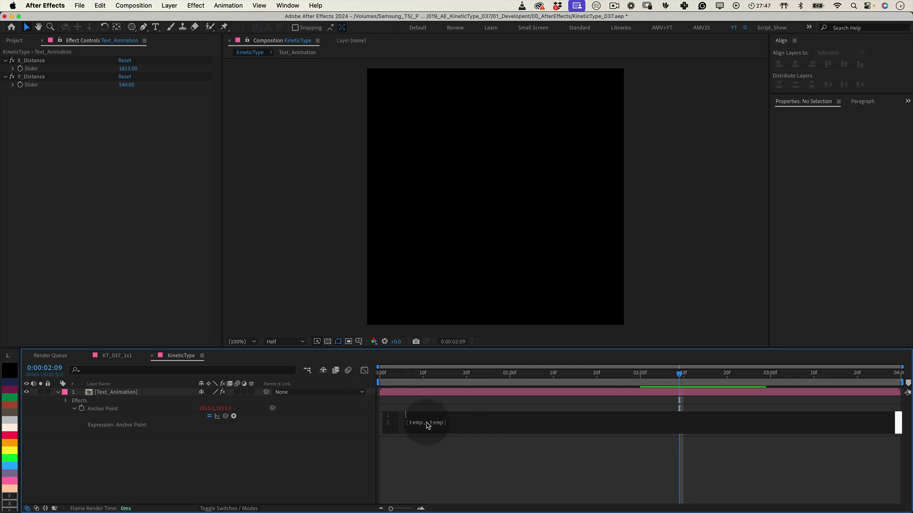
double_click(415, 424)
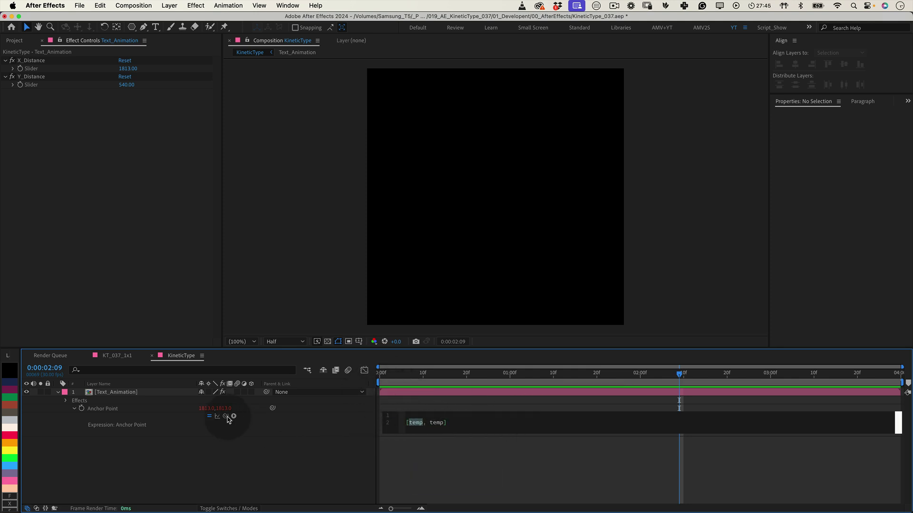
left_click_drag(227, 416, 30, 68)
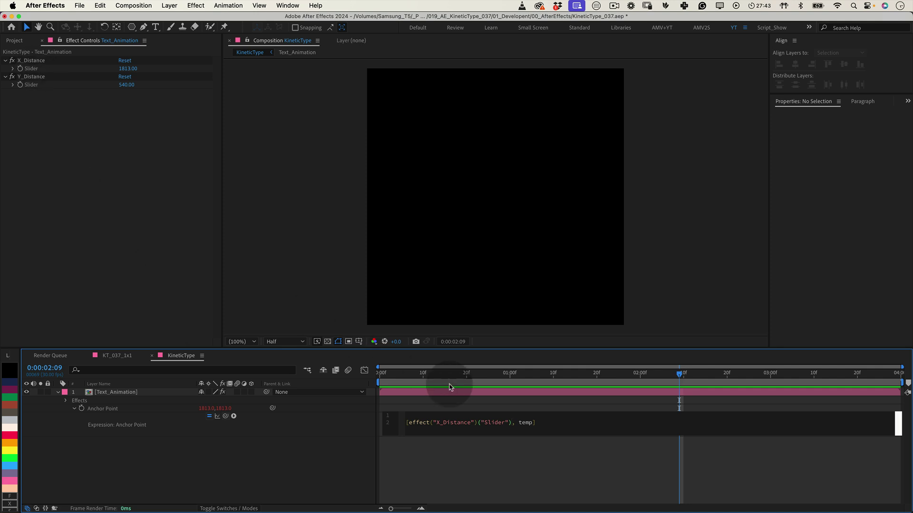
double_click(526, 423)
left_click_drag(226, 416, 30, 85)
left_click(626, 423)
type(";")
left_click(417, 459)
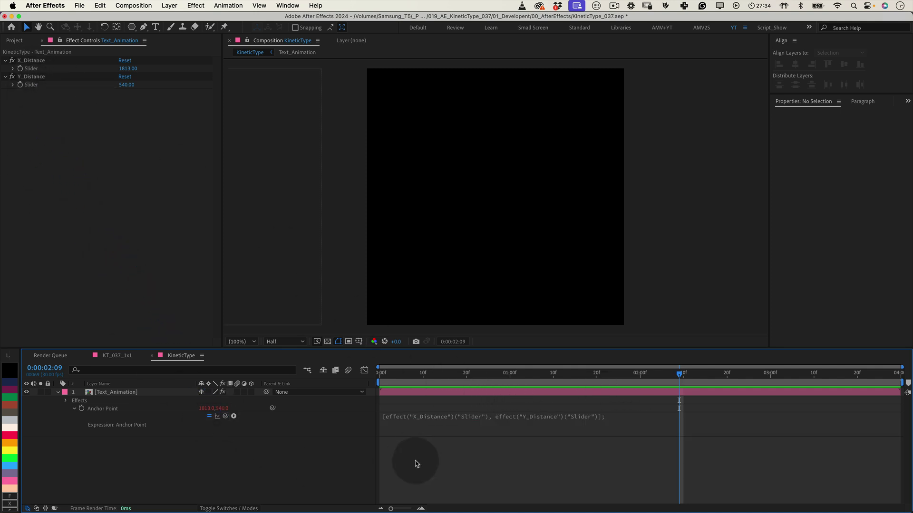
Test the link by scrubbing X_Distance, leaving it at 1696
left_click_drag(128, 68, 133, 91)
key("super+z")
key("super+z")
key("super+z")
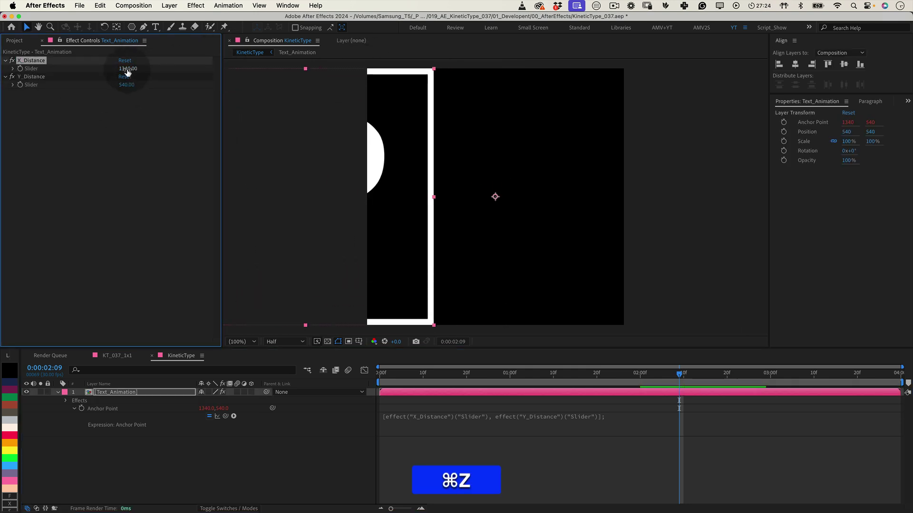
key("super+z")
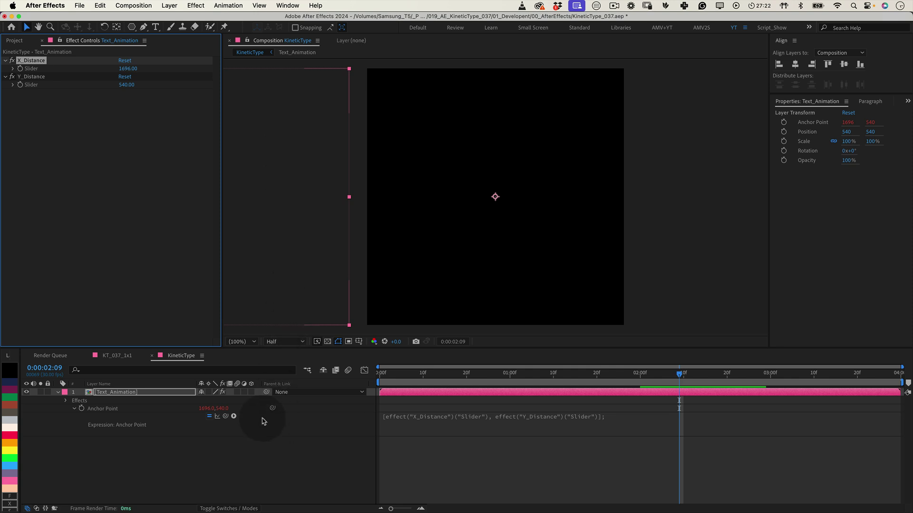
Turn on 3D for Text_Animation, dolly the camera back and orbit so the R card shows in perspective
left_click(252, 392)
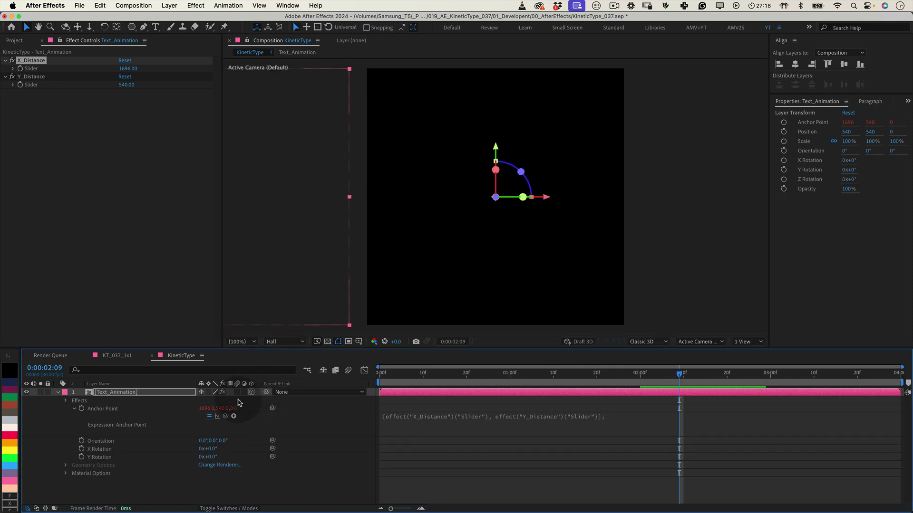
key("c")
key("c")
key("c")
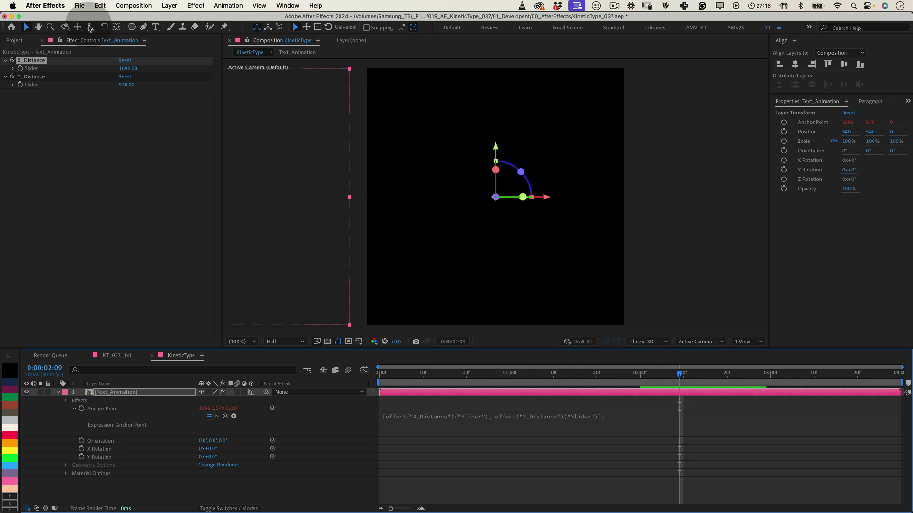
left_click_drag(485, 190, 352, 464)
key("u")
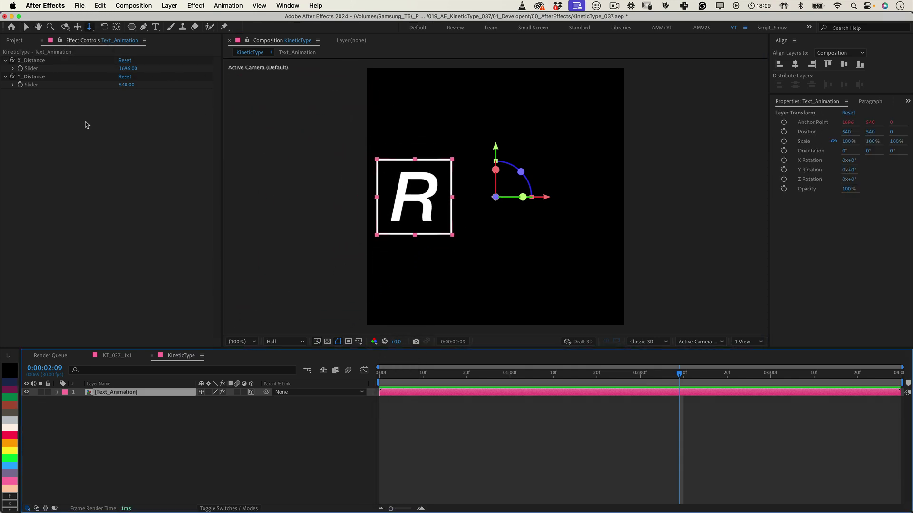
left_click(66, 27)
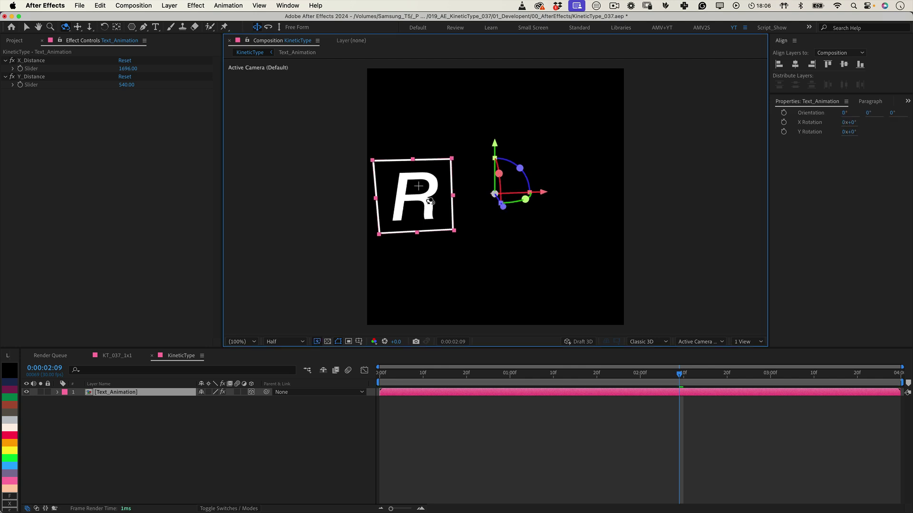
left_click_drag(440, 195, 469, 209)
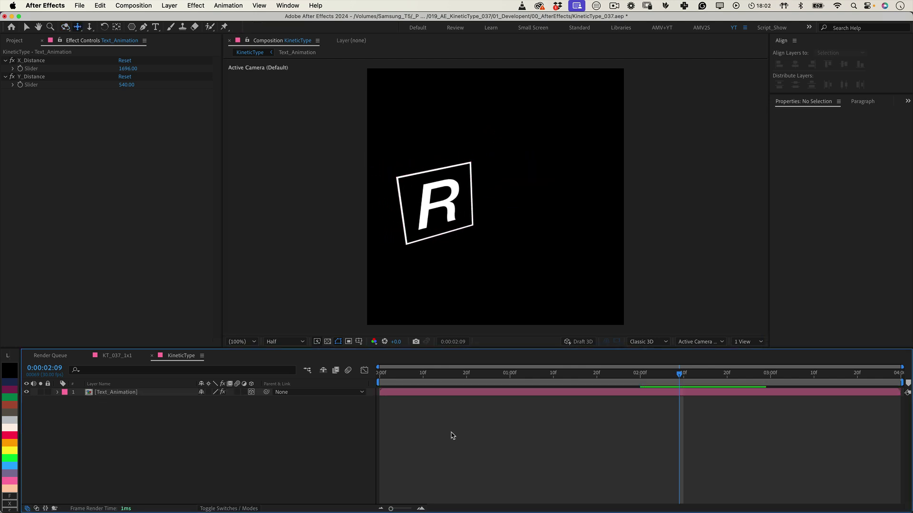
Reveal Text_Animation's rotation properties, try a 214° Y Rotation keyframe, then undo it
left_click(116, 393)
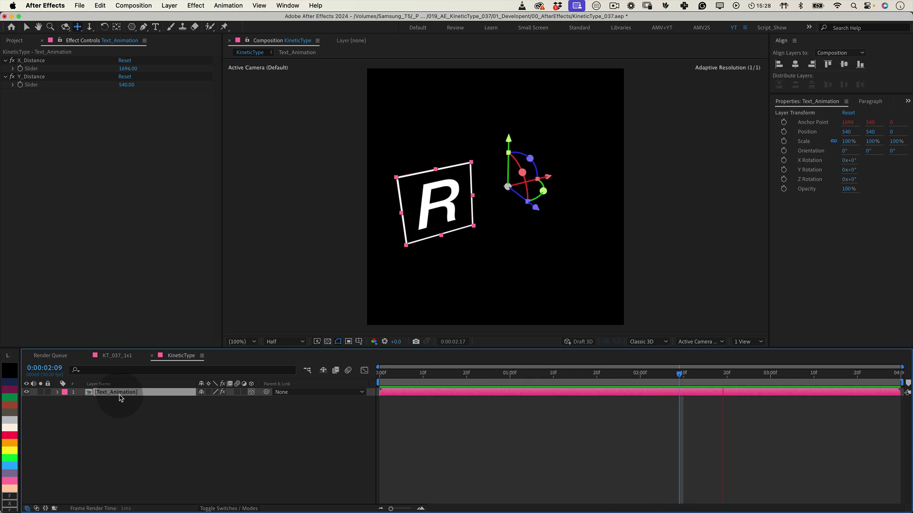
key("r")
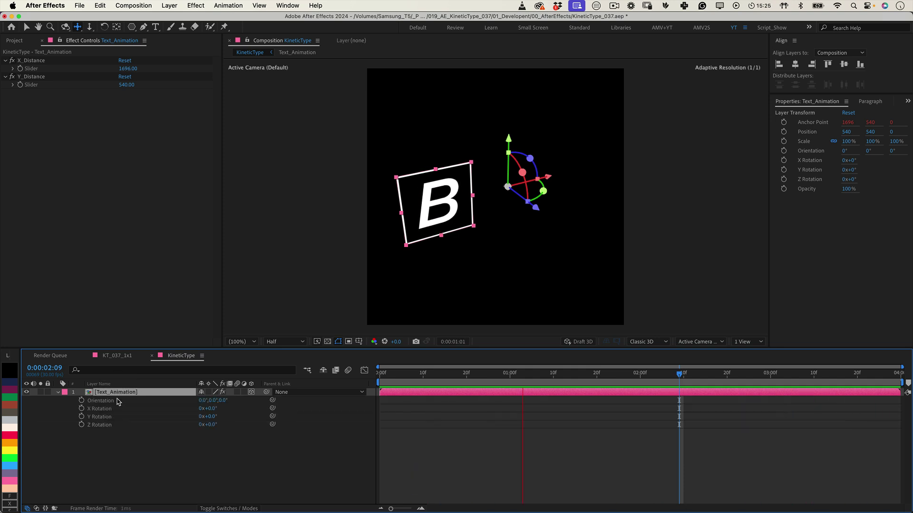
left_click(81, 417)
key("space")
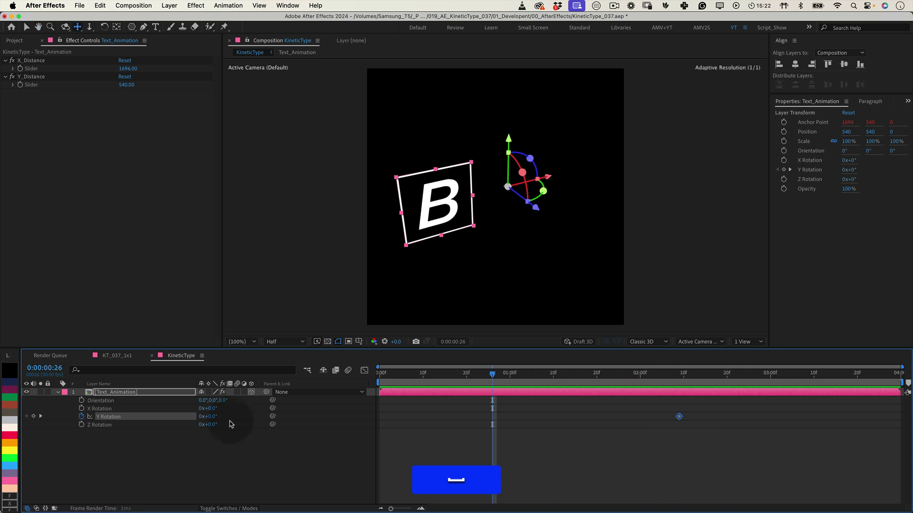
left_click(212, 416)
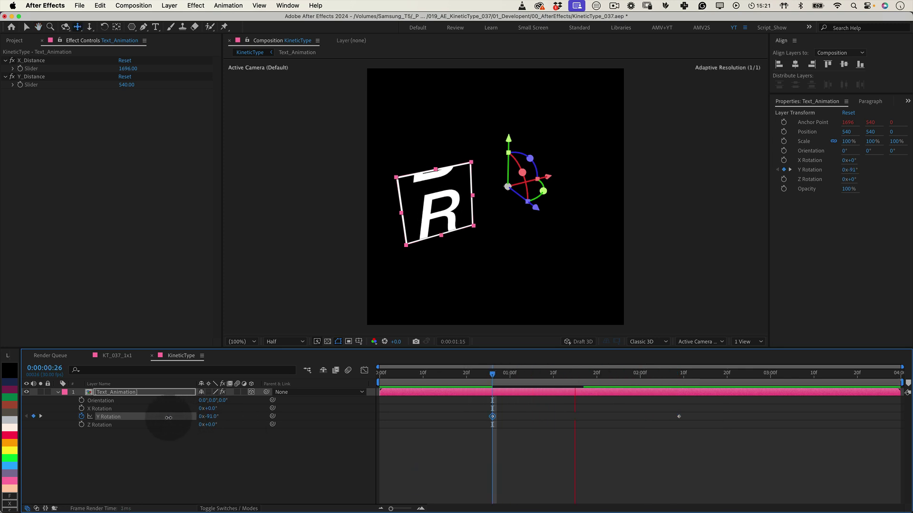
left_click_drag(212, 416, 213, 420)
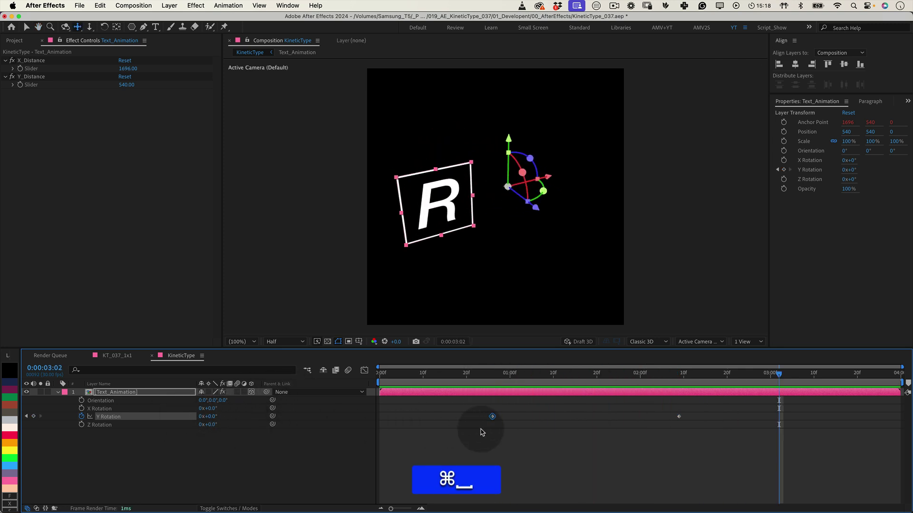
key("super+z")
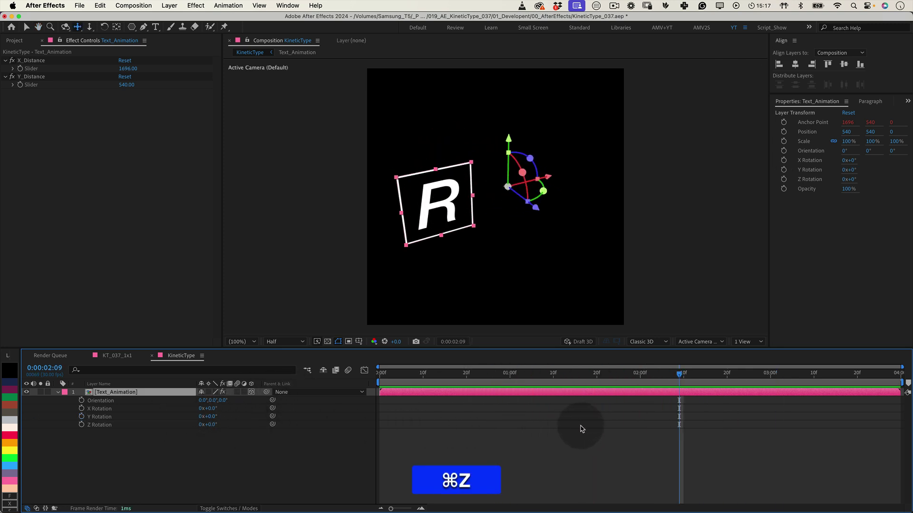
Return to the start of the timeline and add an expression to Y Rotation
left_click(464, 387)
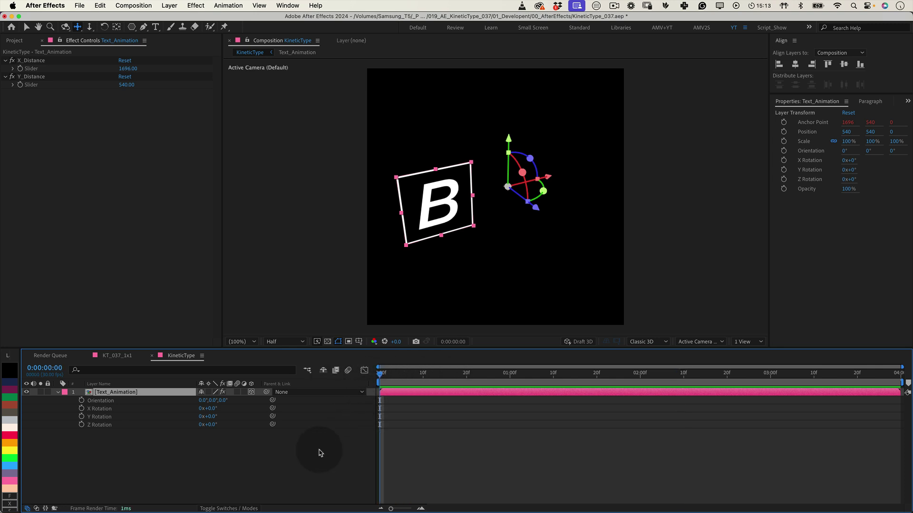
key("alt")
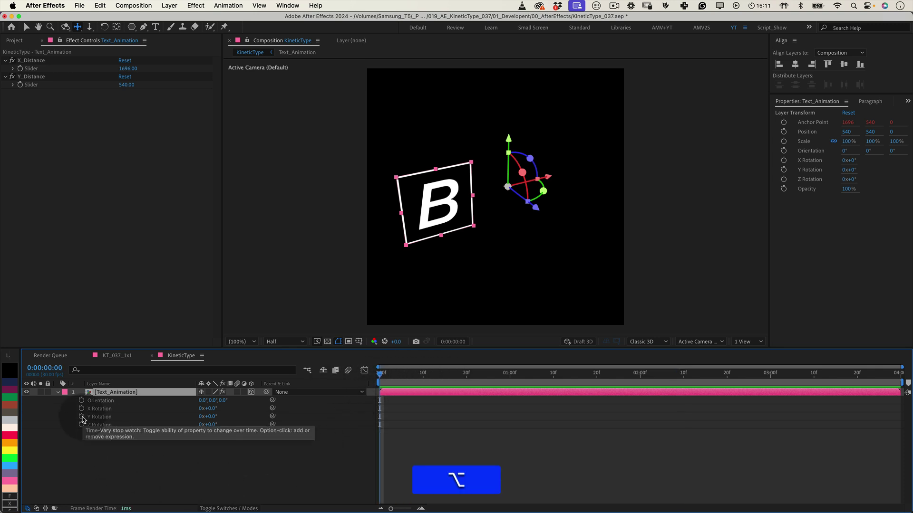
left_click(82, 417, "alt")
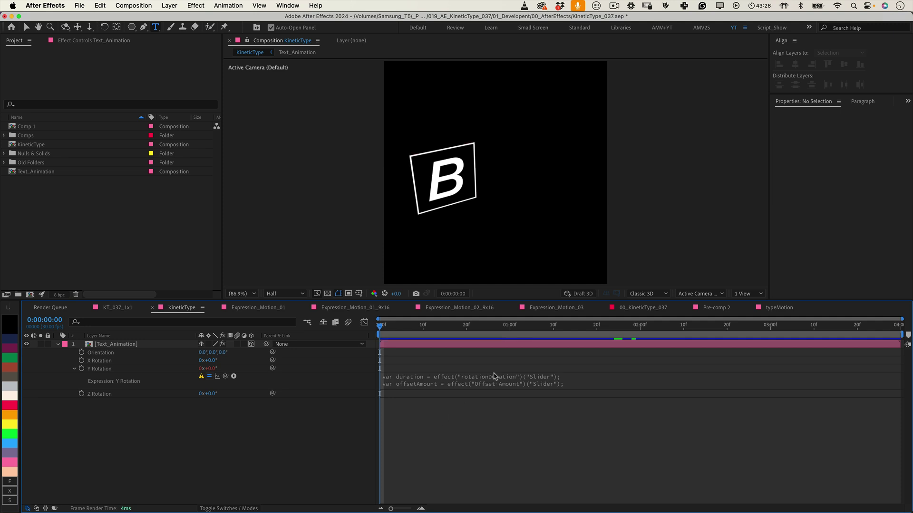
Review the first line of the Y Rotation expression and commit it
left_click(495, 376)
left_click_drag(581, 374, 429, 375)
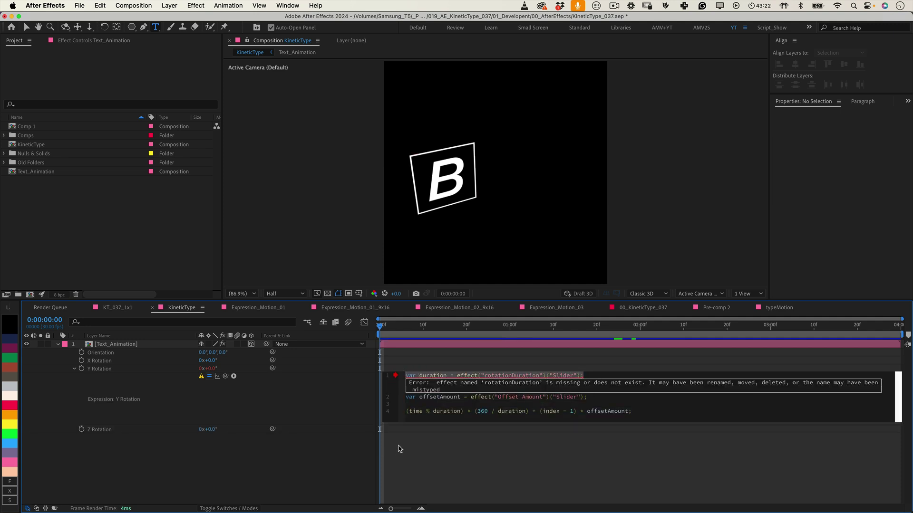
left_click(424, 462)
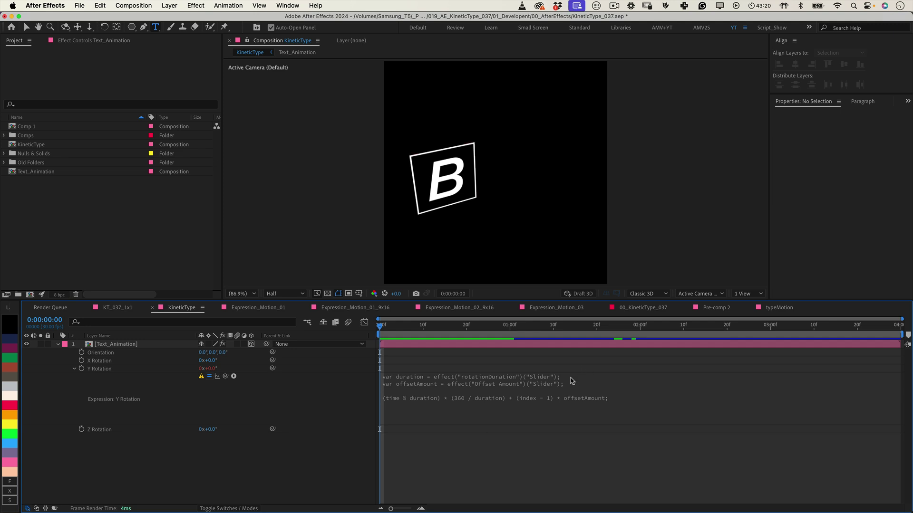
Duplicate the Y_Distance effect as a rotationDuration slider set to 4
left_click(123, 343)
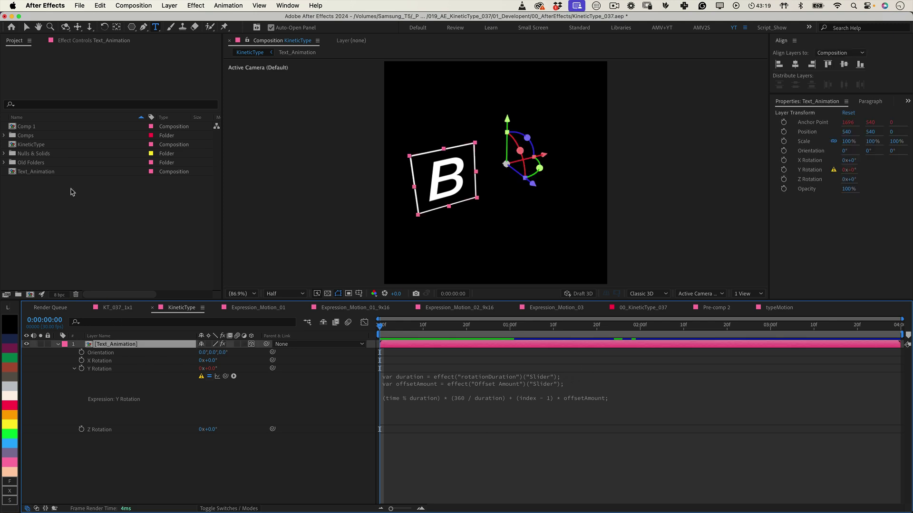
left_click(76, 40)
left_click(45, 78)
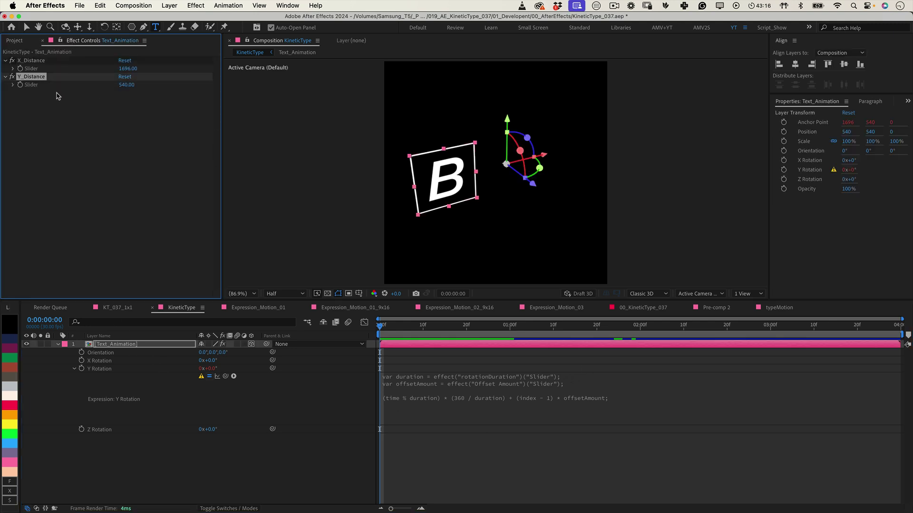
key("super+d")
key("Return")
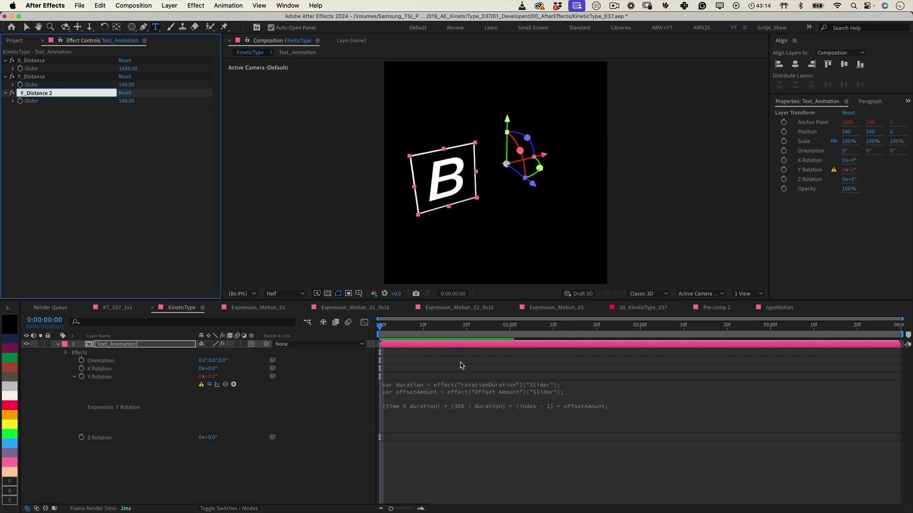
type("Ed")
type("tationDuration")
left_click(127, 101)
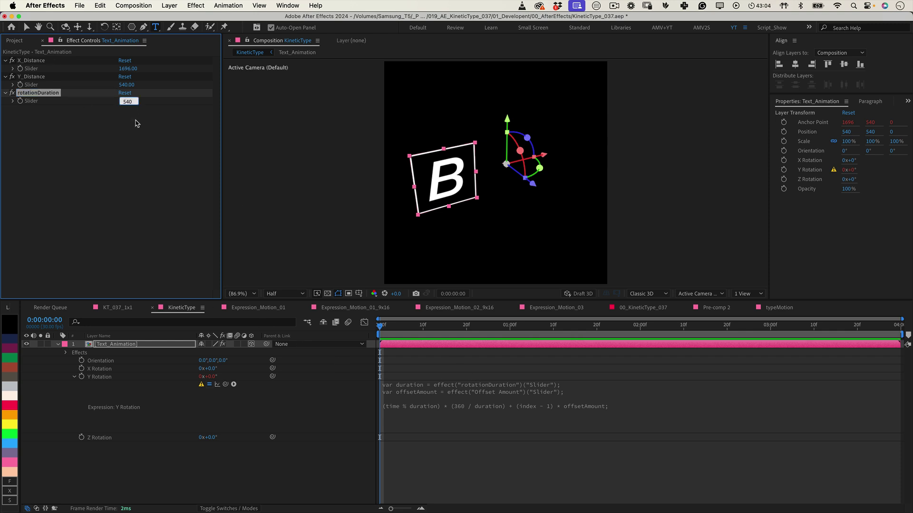
type("4")
left_click(413, 391)
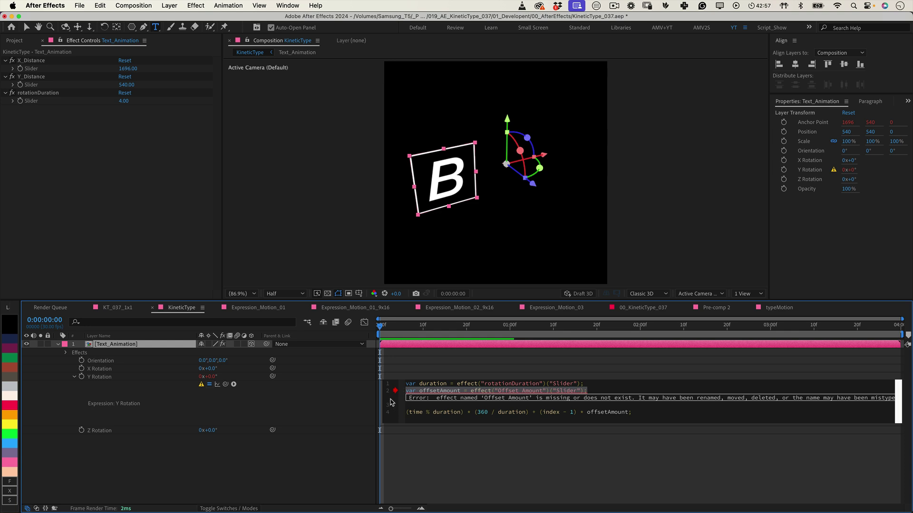
left_click(373, 400)
Duplicate rotationDuration as an Offset Amount slider set to 30
left_click(55, 97)
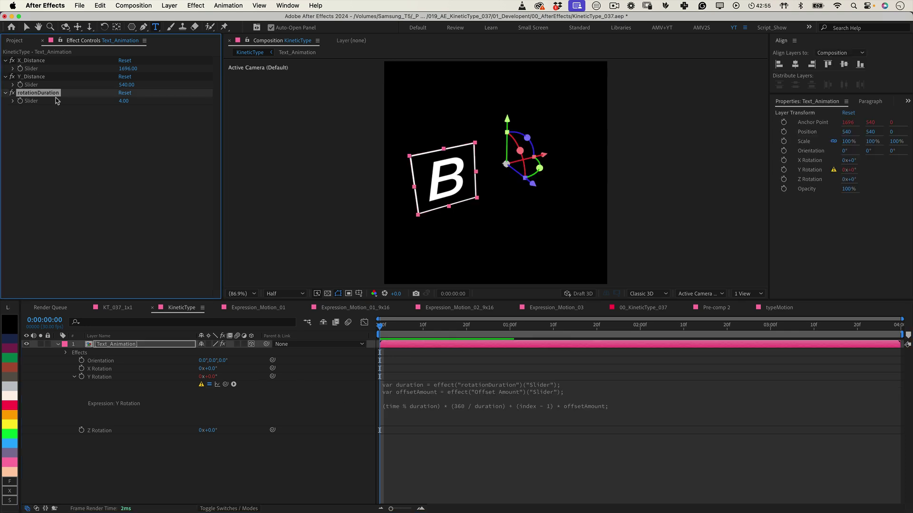
key("super+d")
key("Return")
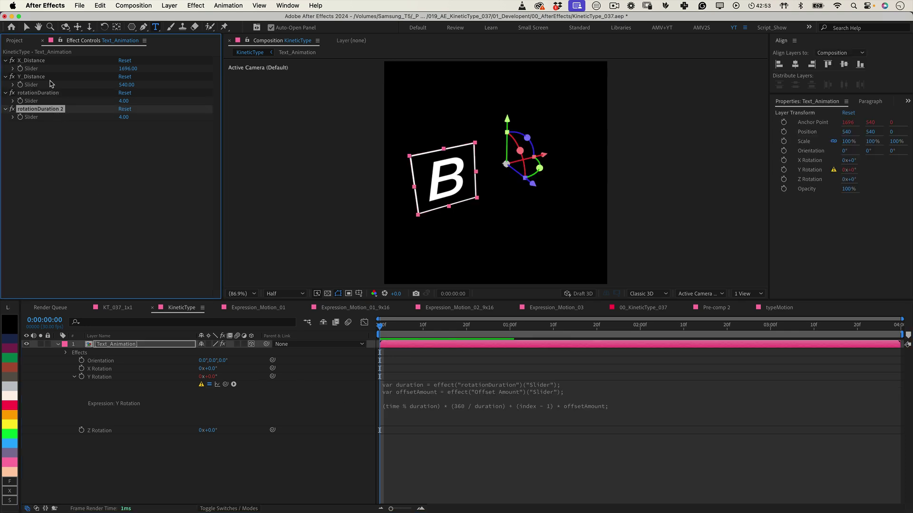
type("Offset Amount")
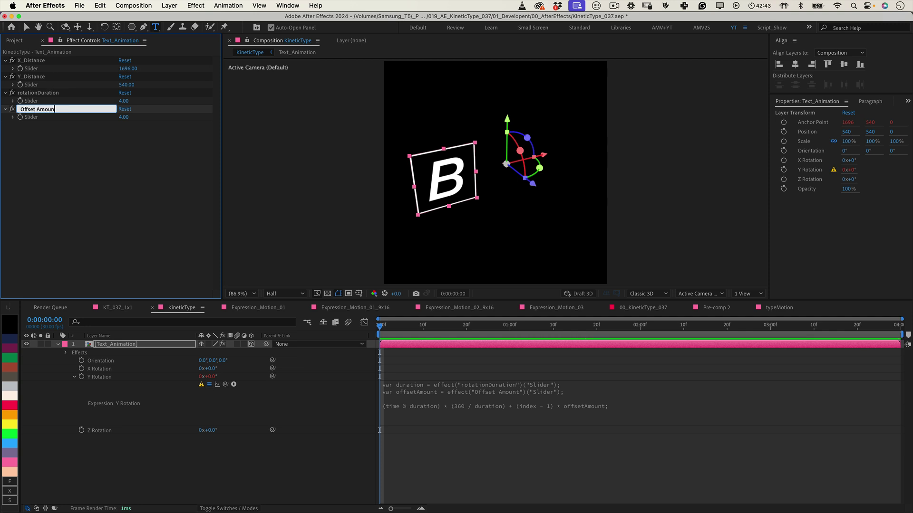
key("Return")
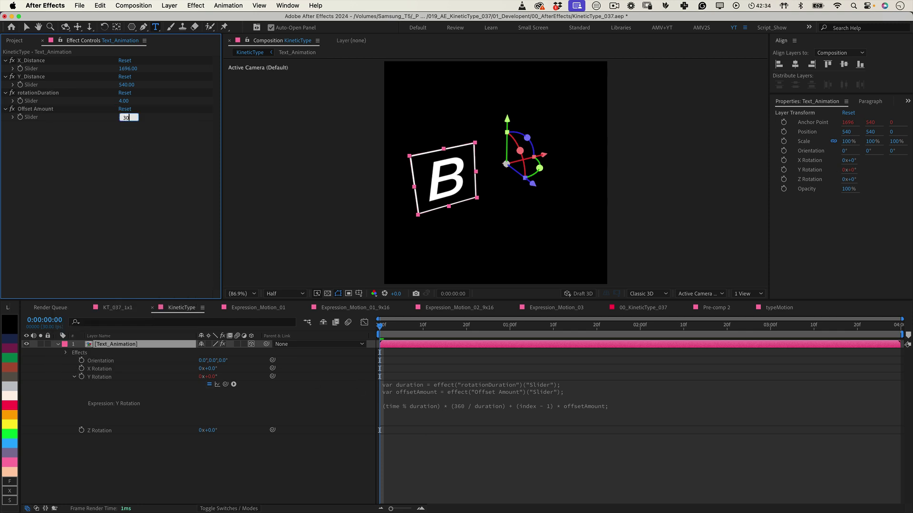
type("30")
key("Return")
Reopen the Y Rotation expression and select its fourth line for editing
left_click(480, 407)
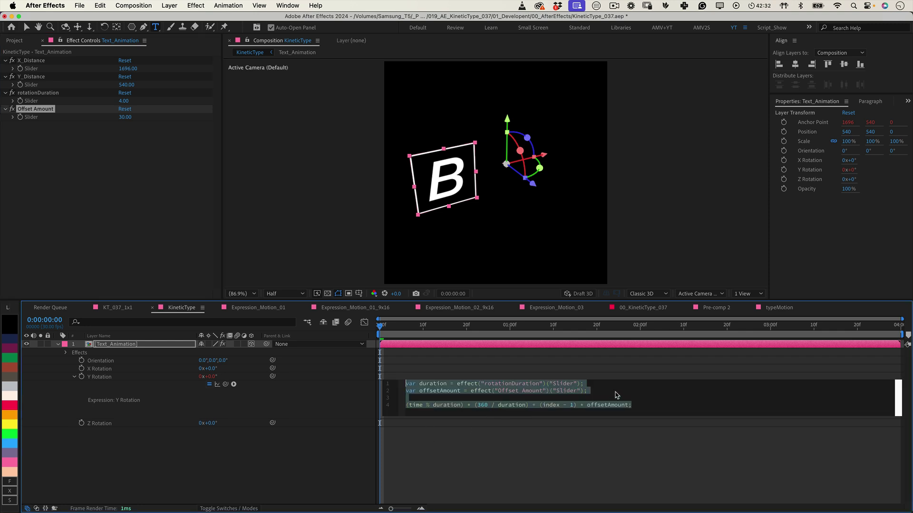
left_click(638, 409)
left_click(402, 404, "shift")
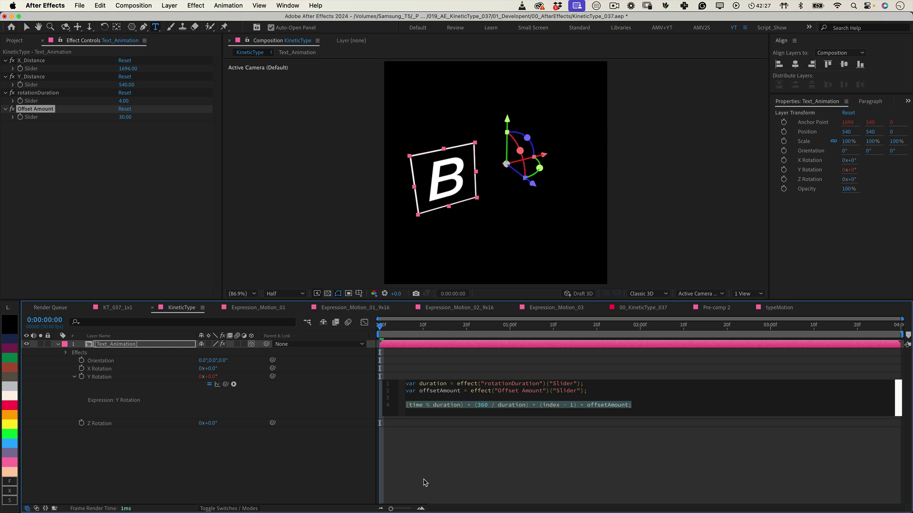
Commit the expression edit, check the rotation at 3:29 and preview the spin from the start
key("semicolon")
key("o")
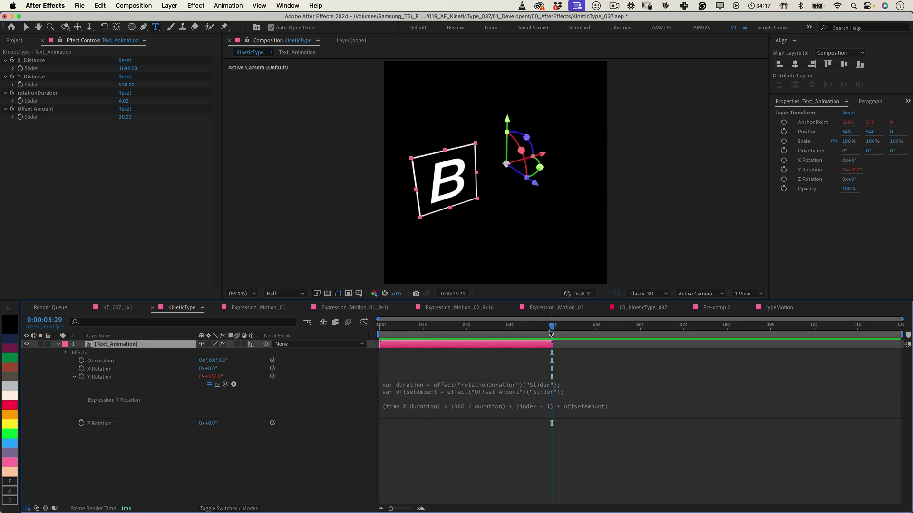
left_click(548, 334)
key("Home")
key("space")
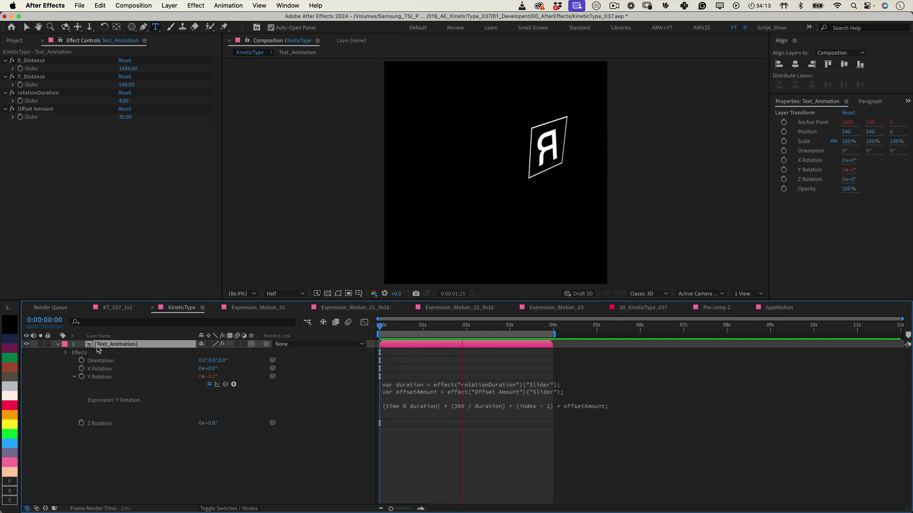
Duplicate the card layer twice to preview the staggered ring, then undo and scrub the timeline
key("super+d")
key("super+d")
key("super+d")
key("super+d")
key("super+d")
key("super+d")
key("super+d")
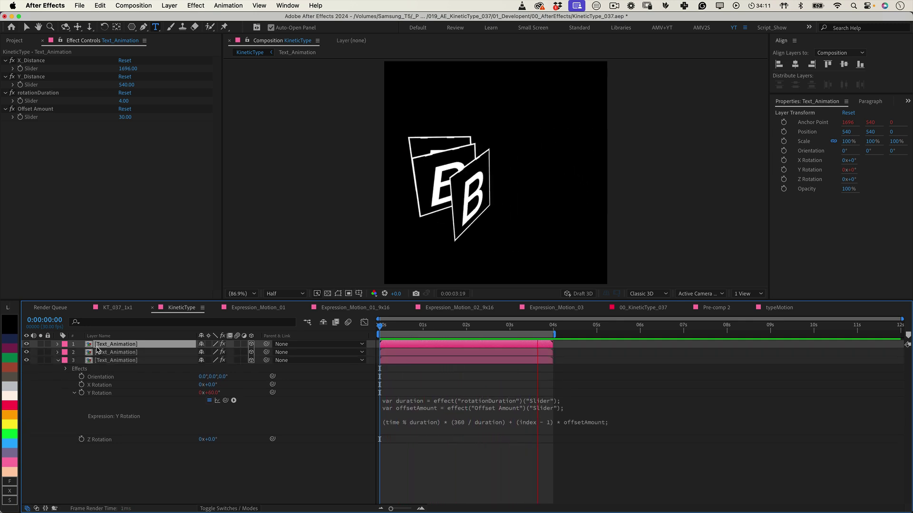
key("super+d")
key("super+d")
key("super+d")
key("super+d")
key("space")
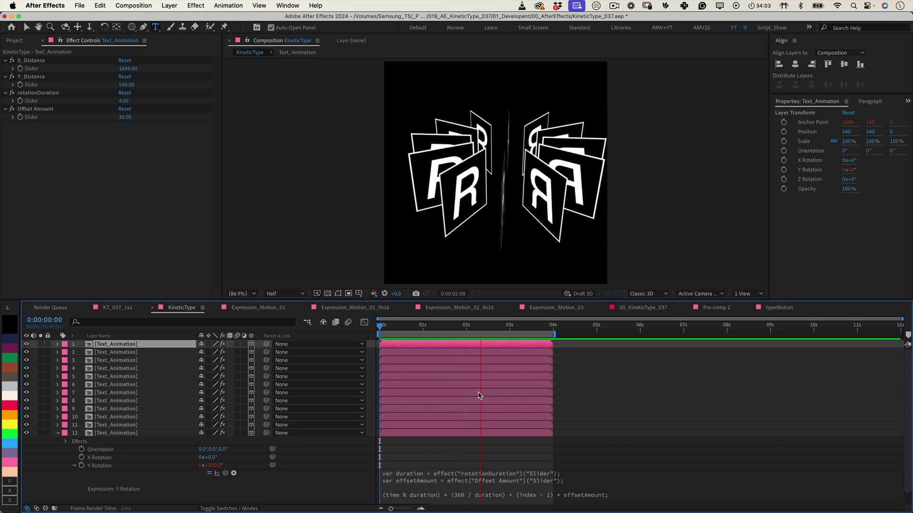
key("super+z")
key("super+z")
key("super+z")
key("super+z")
key("super+z")
key("super+z")
key("super+z")
key("super+z")
key("super+z")
key("super+z")
key("super+z")
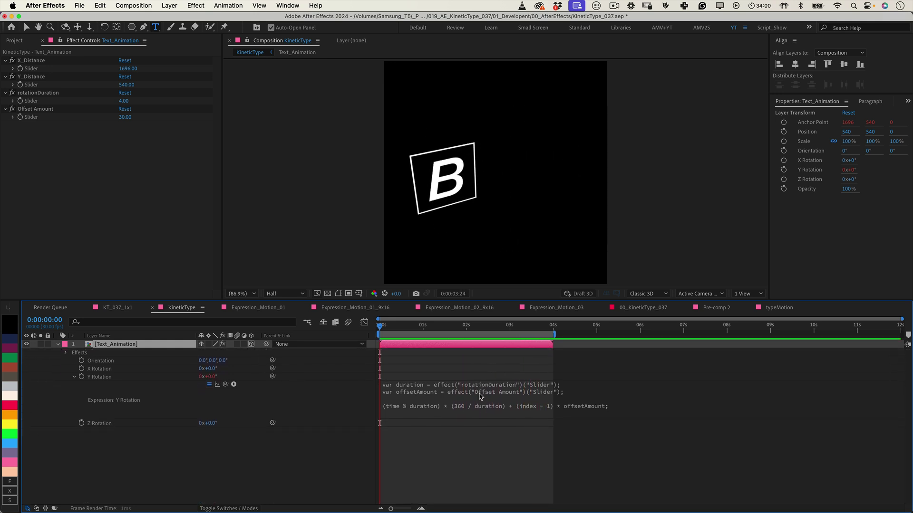
left_click_drag(380, 326, 759, 357)
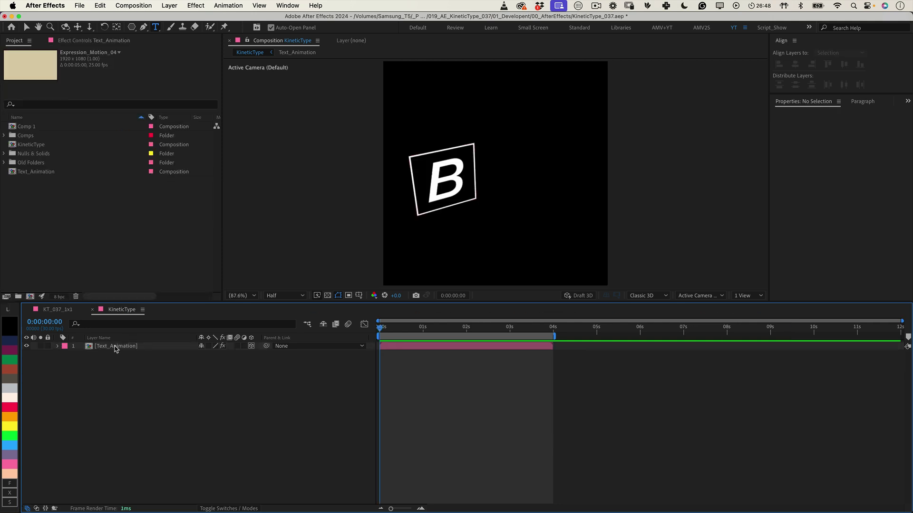
Enable Time Remapping on the Text_Animation layer
left_click(116, 349)
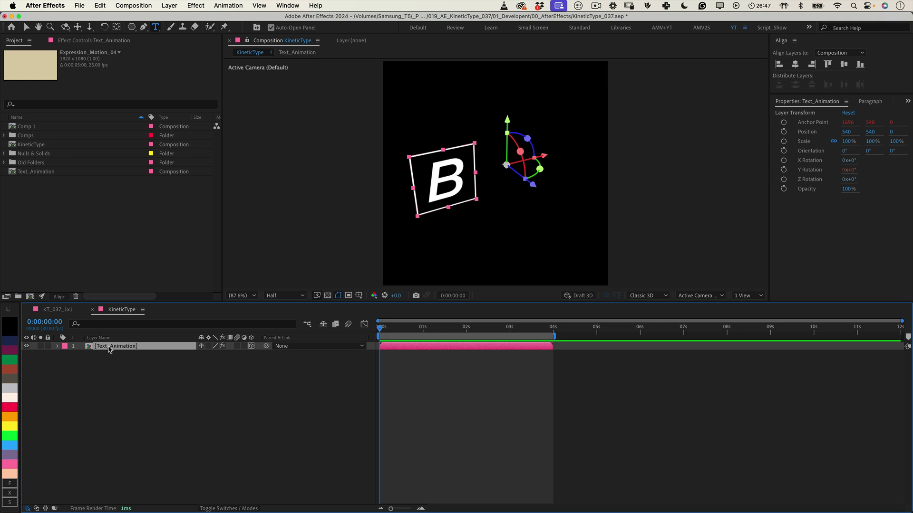
right_click(109, 349)
mouse_move(193, 277)
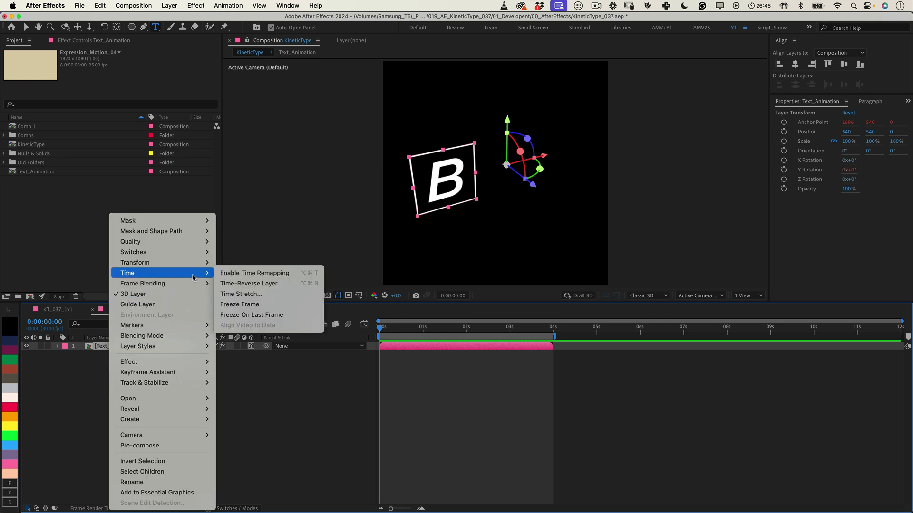
left_click(234, 274)
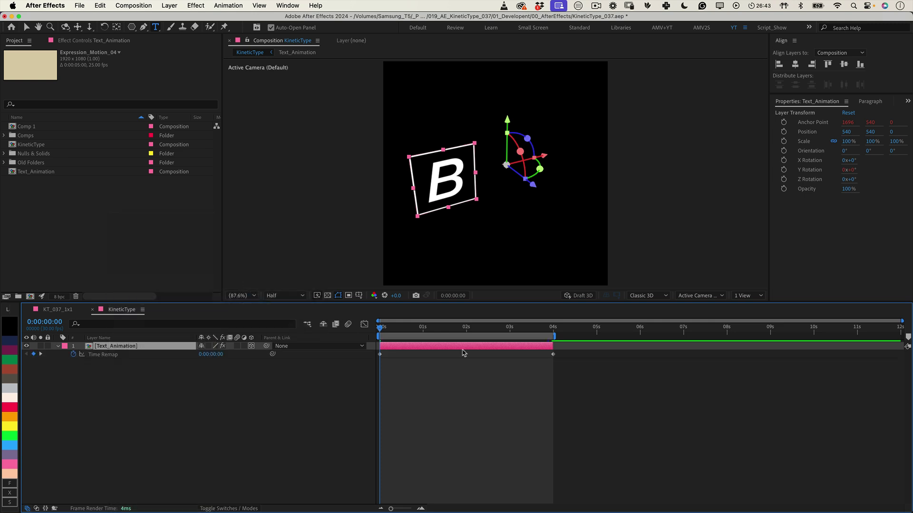
Add a Time Remap keyframe at 3:29 and select the 4:00 keyframe for removal
left_click(548, 331)
scroll(548, 336, "up", 5)
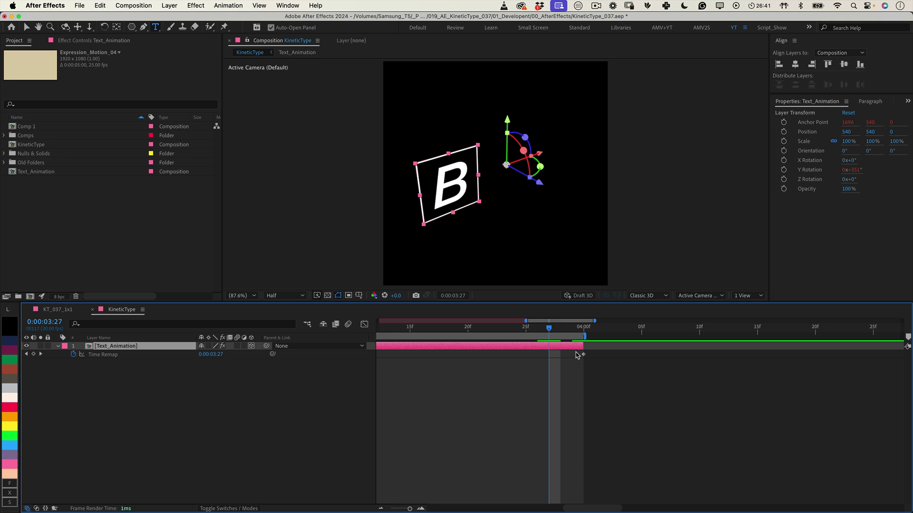
left_click(612, 330)
left_click(594, 332)
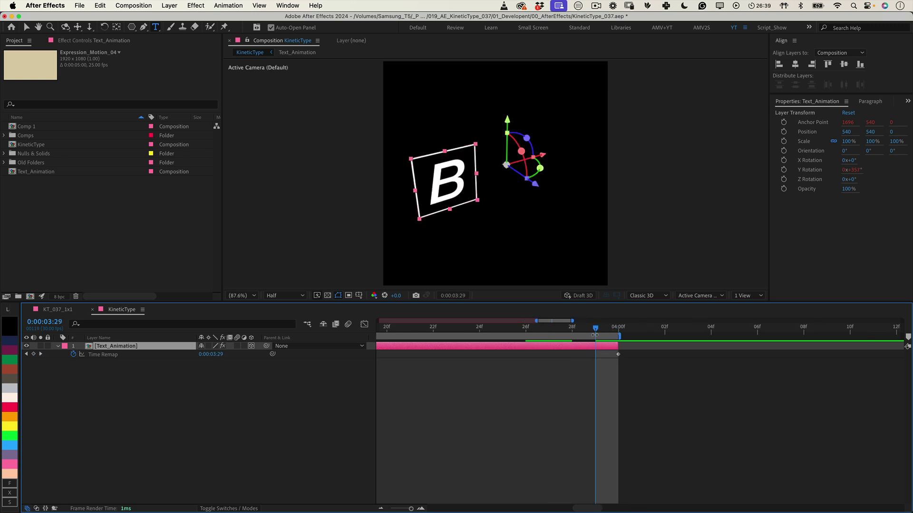
left_click(33, 354)
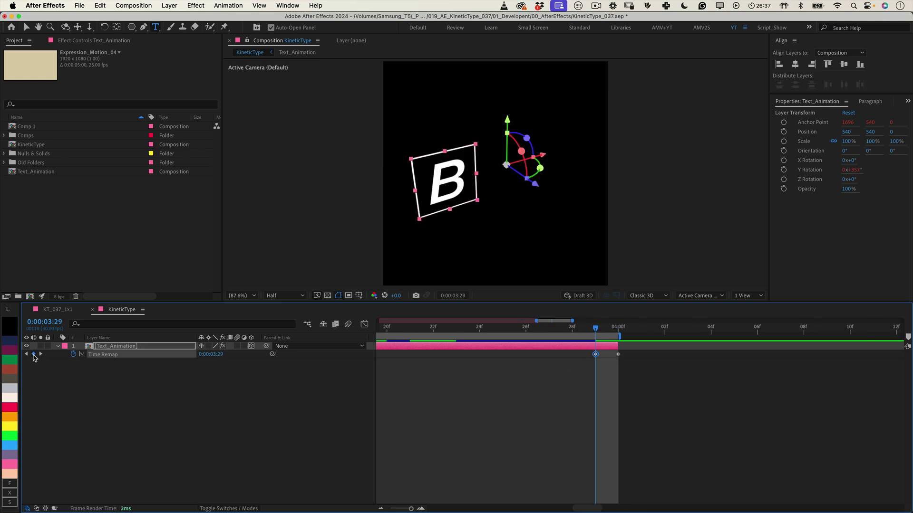
left_click(618, 354)
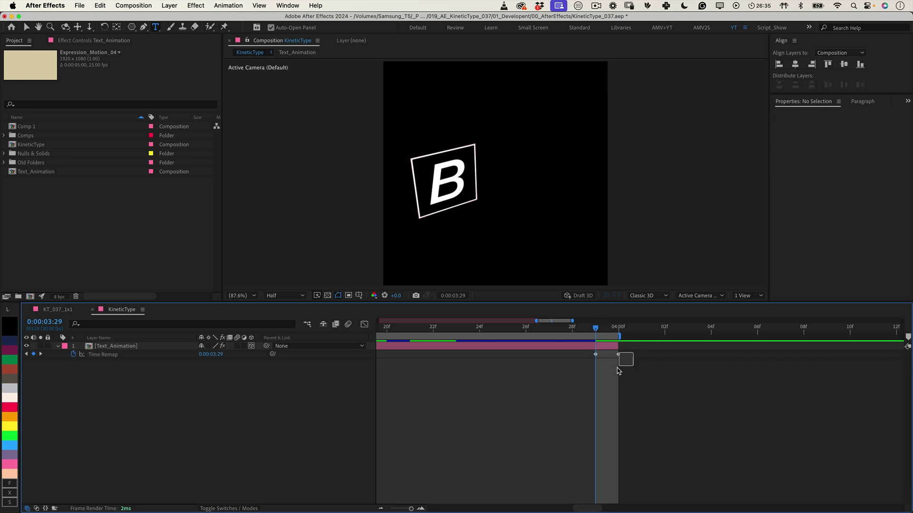
scroll(584, 413, "down", 6)
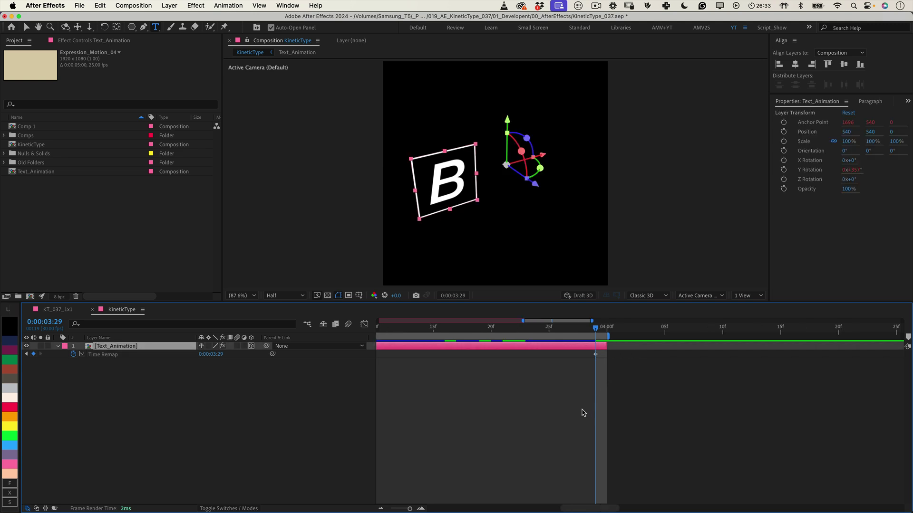
scroll(584, 413, "down", 1)
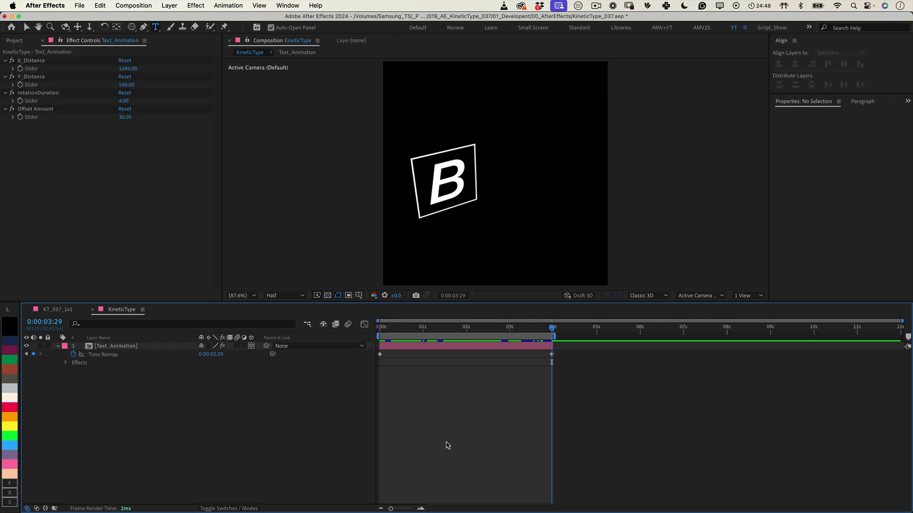
Paste the looping delay expression into Time Remap's expression field
left_click(74, 354, "alt")
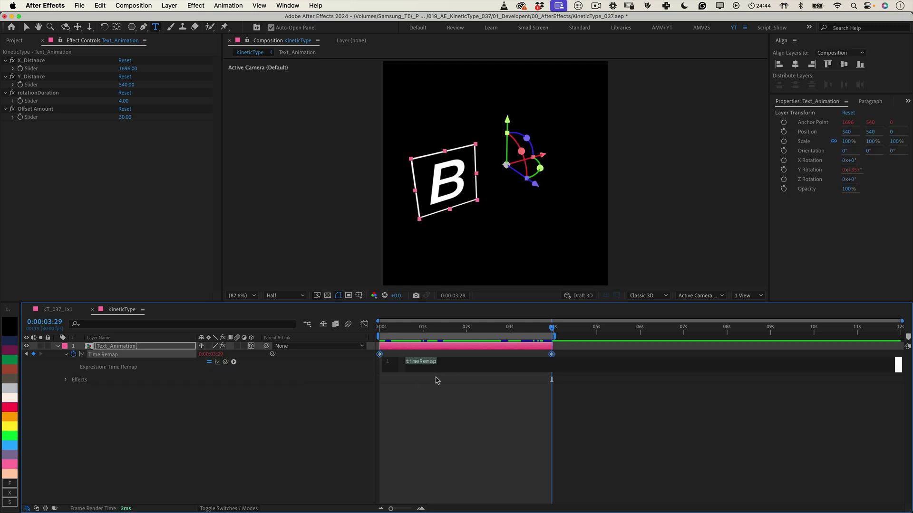
type("start + loopedTime;")
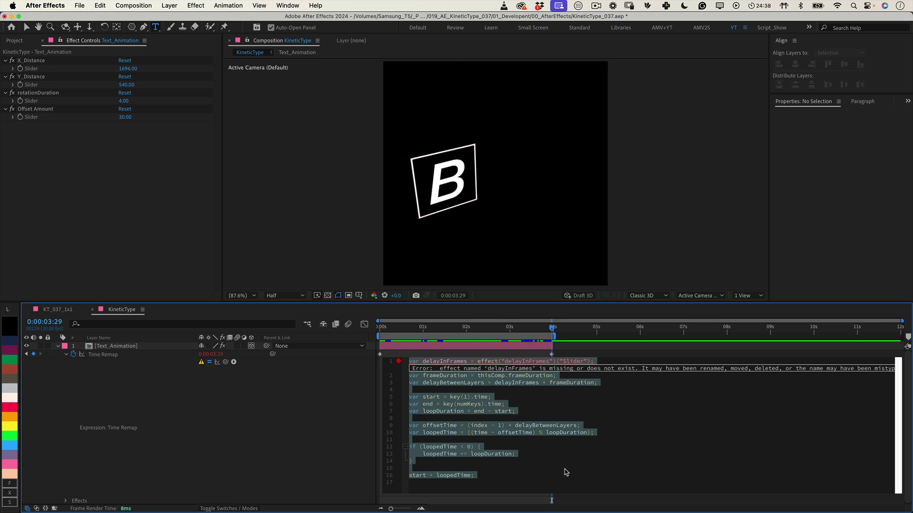
Duplicate Offset Amount as a delayInFrames slider and set it to 5
left_click(41, 113)
key("super+d")
key("Return")
type("delayInFrames")
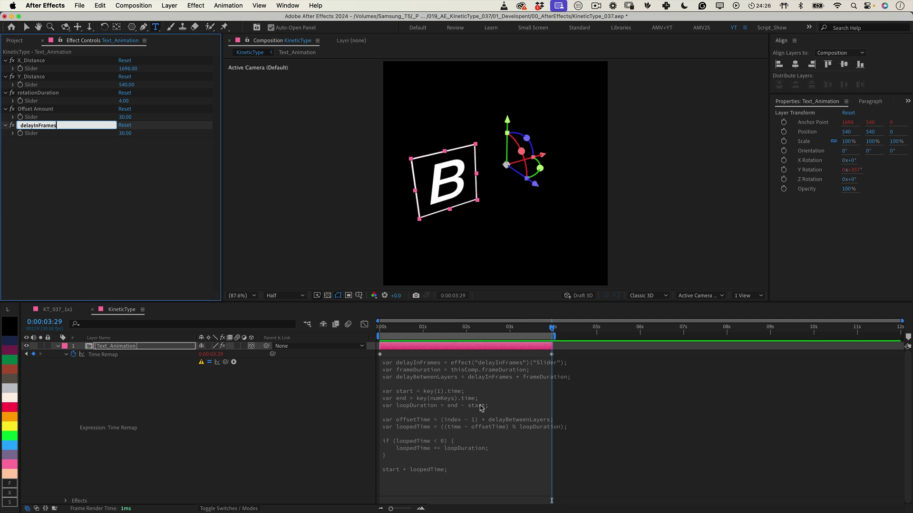
key("Return")
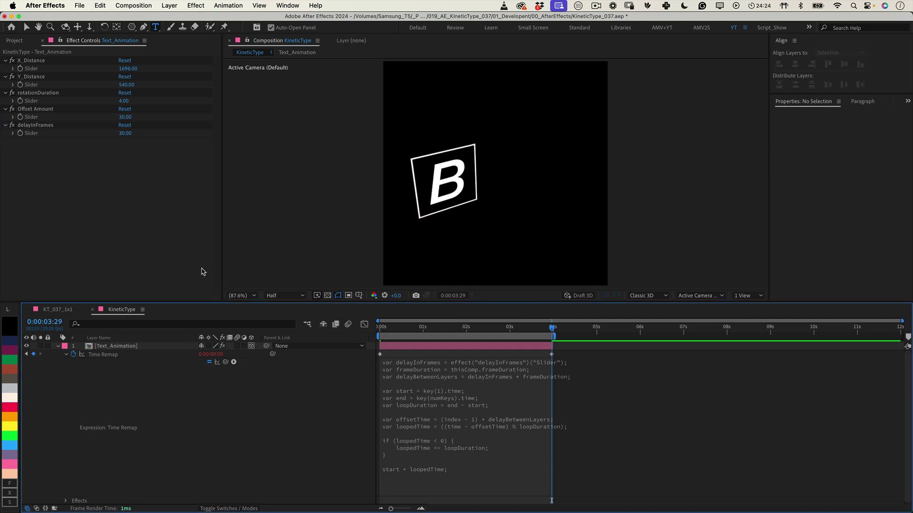
left_click(125, 133)
type("5")
key("Return")
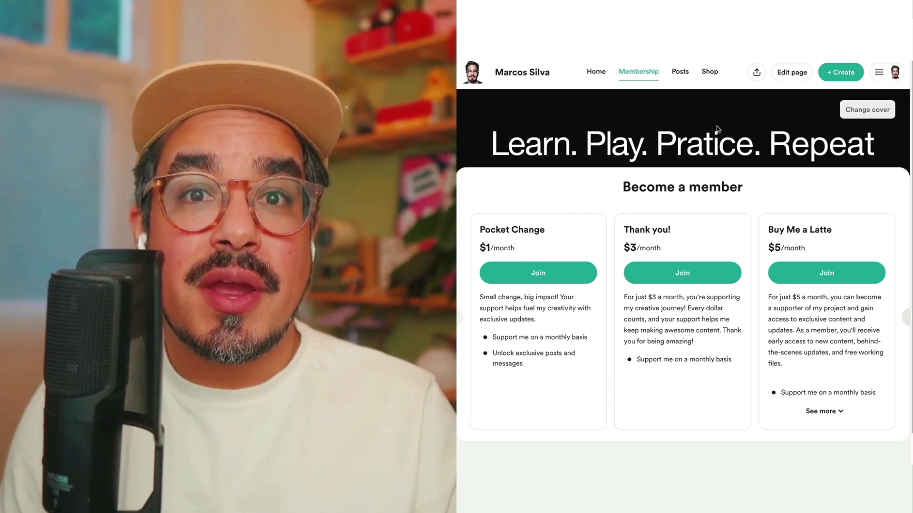
Open the Shop page and scroll through the grid of kinetic typography products
left_click(709, 72)
scroll(901, 337, "down", 10)
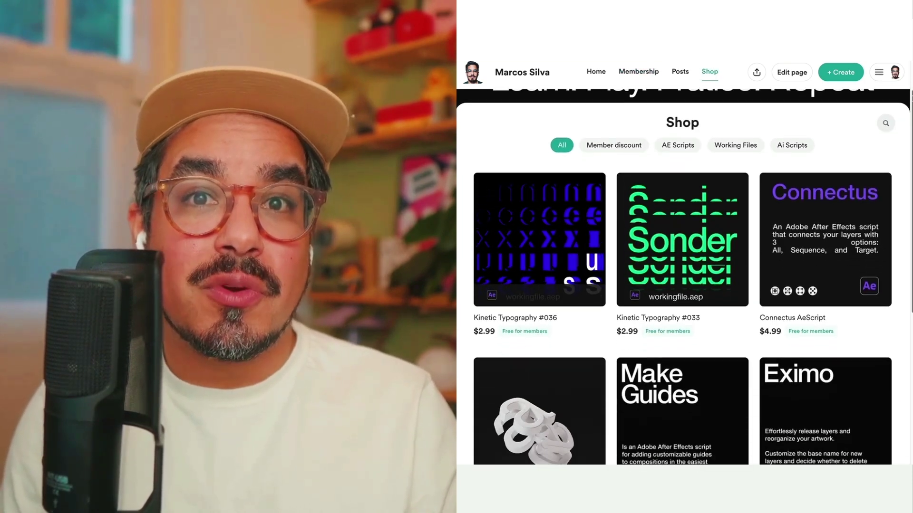
scroll(901, 337, "down", 12)
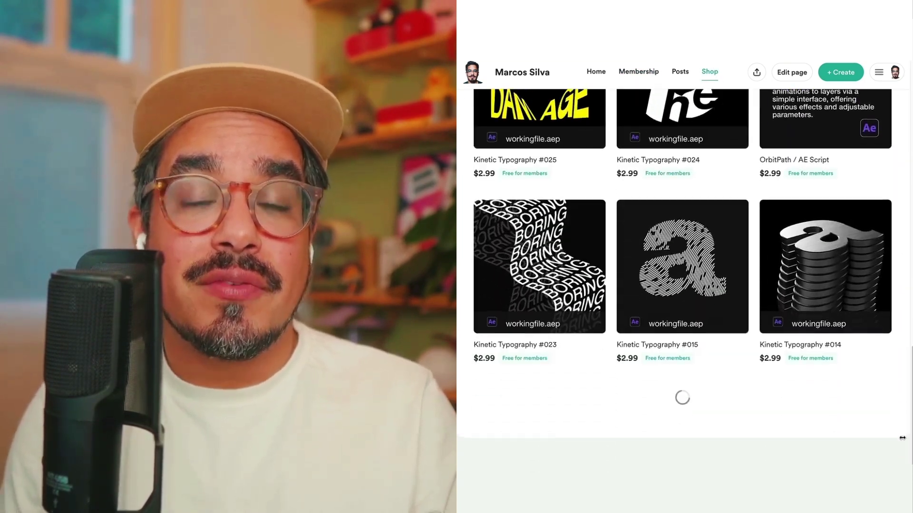
scroll(682, 276, "down", 10)
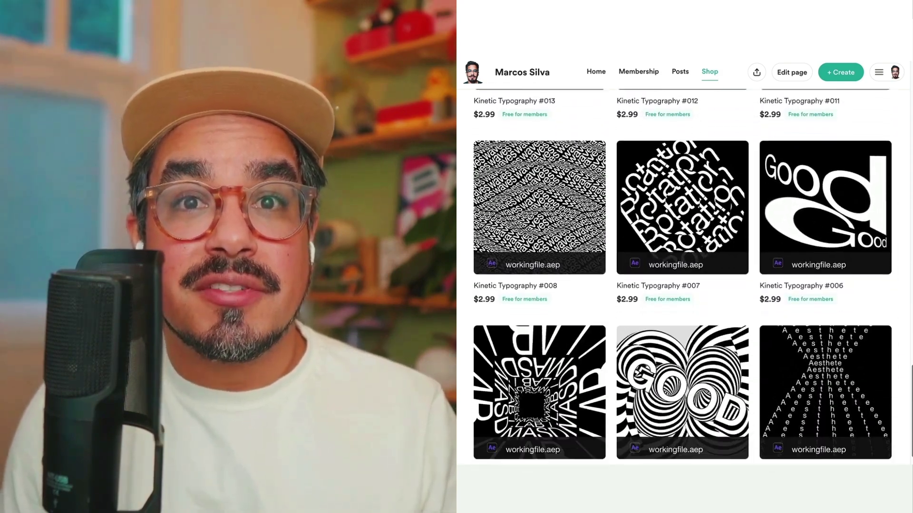
scroll(682, 276, "down", 10)
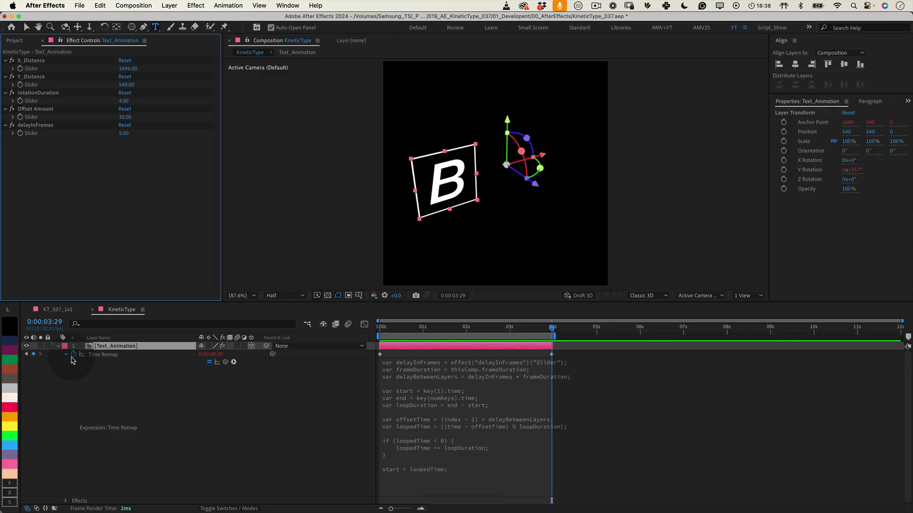
Duplicate Text_Animation and rename the top copy 'Control', then view its Effect Controls
left_click(86, 346)
key("super+d")
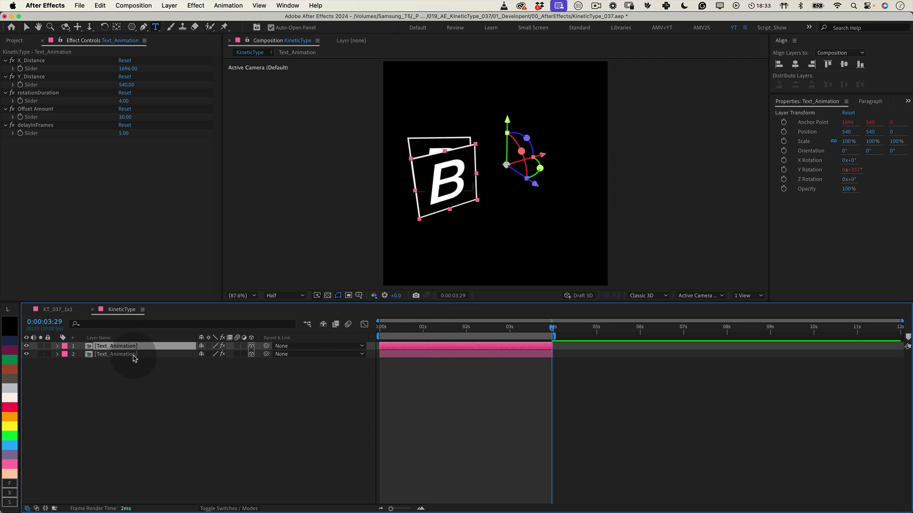
left_click(137, 355)
left_click(139, 347)
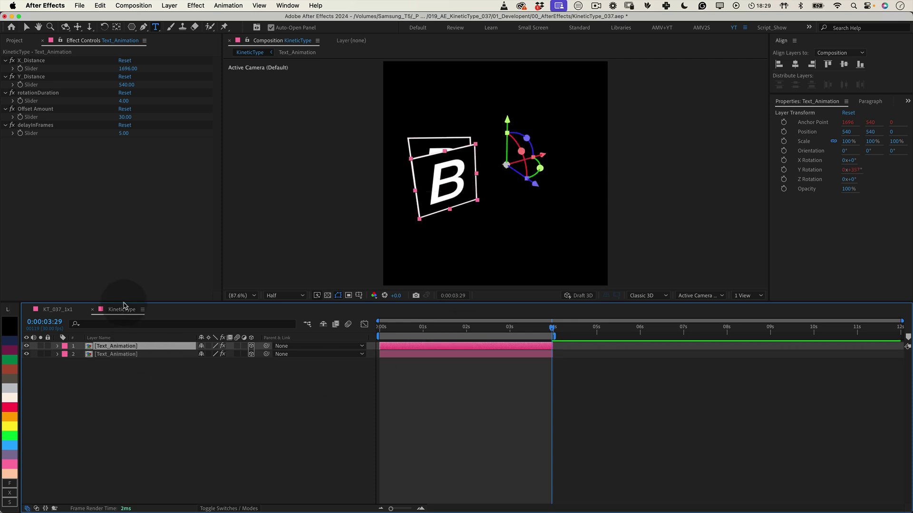
key("Return")
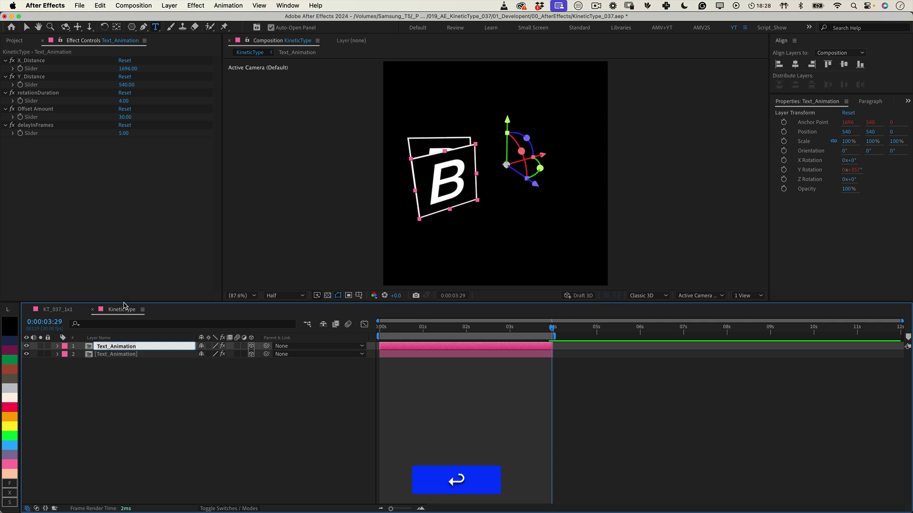
key("super+a")
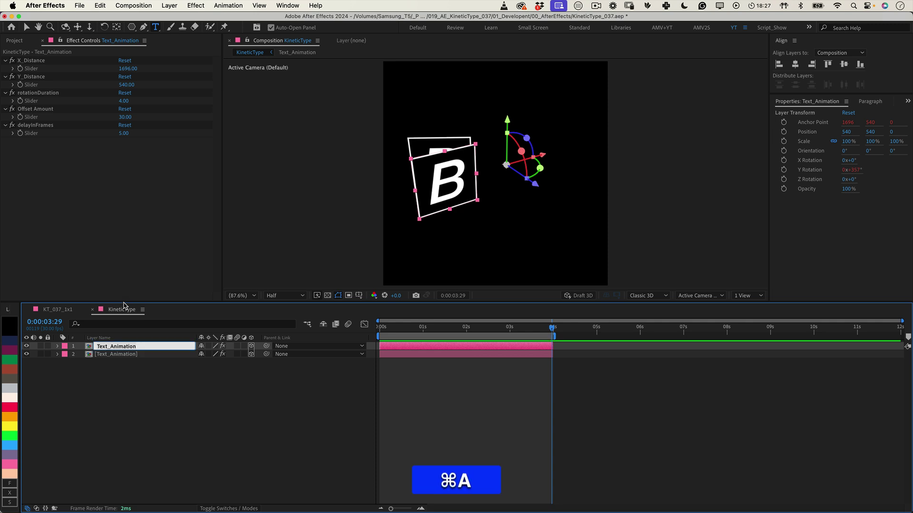
type("Contr")
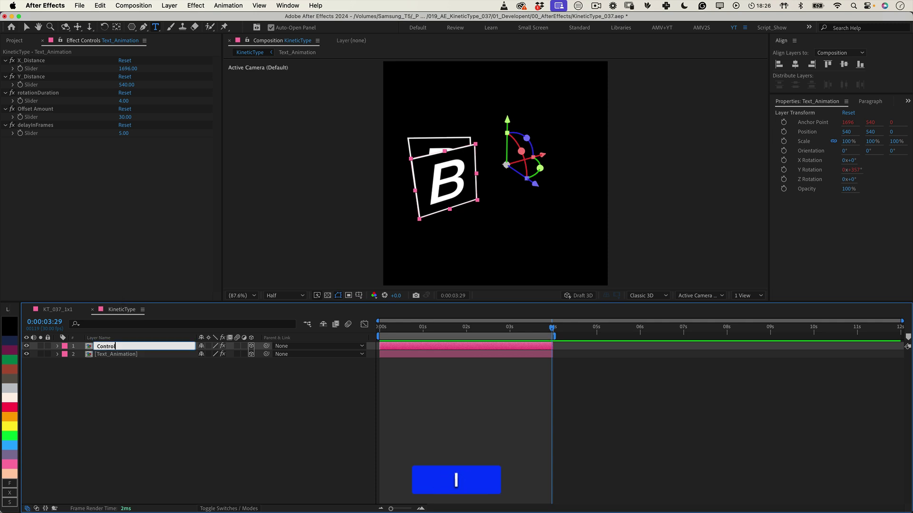
key("Return")
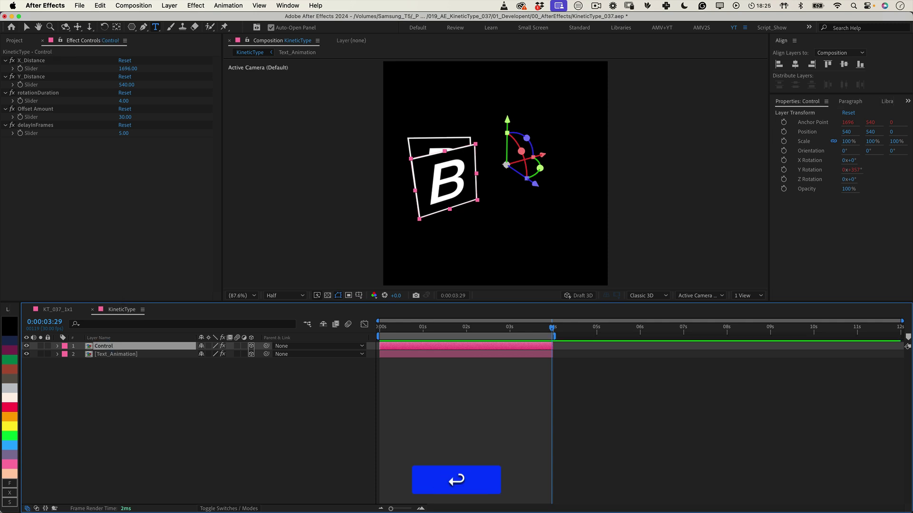
left_click(61, 41)
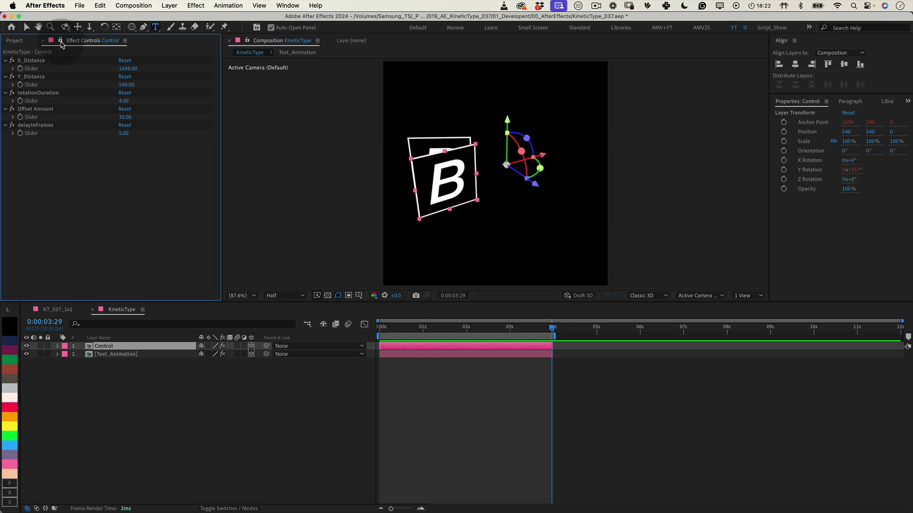
Pickwhip X_Distance, Y_Distance, rotationDuration, Offset Amount and delayInFrames to the Control layer's sliders
left_click(130, 356)
key("e")
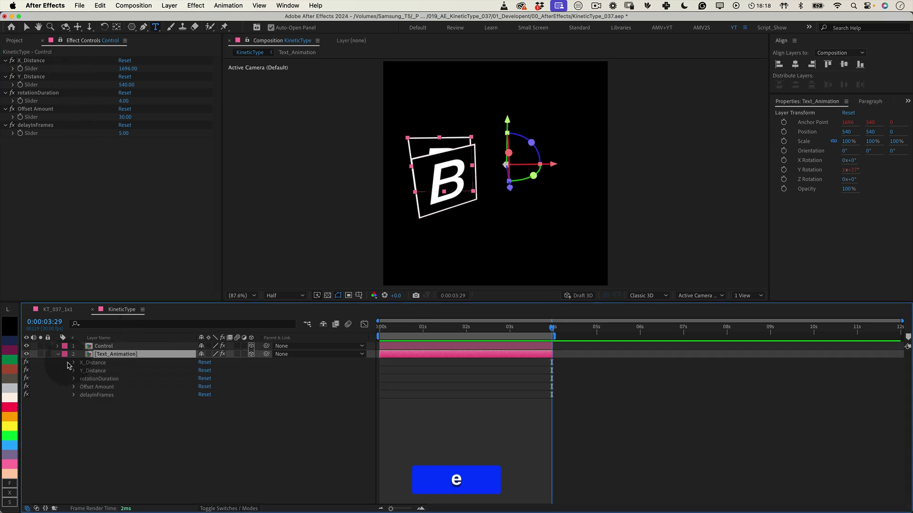
left_click(73, 364, "alt")
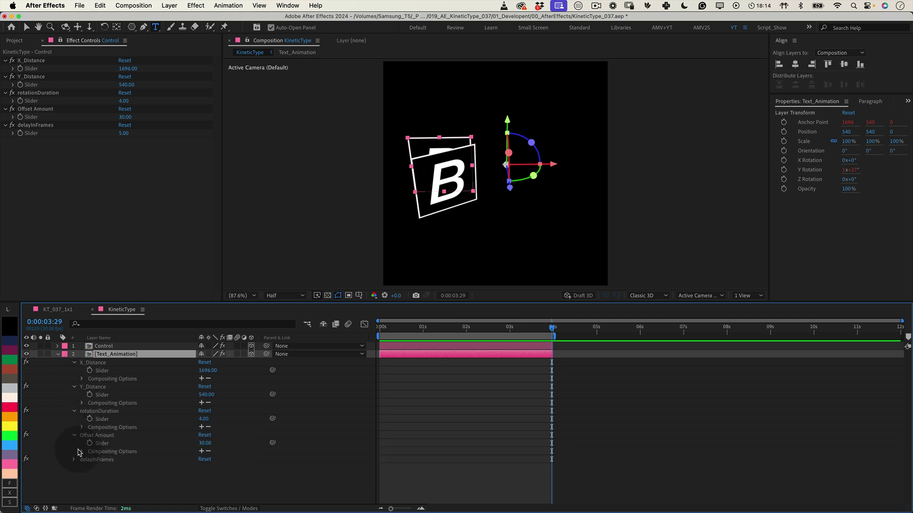
left_click(90, 372, "alt")
left_click_drag(226, 378, 29, 69)
left_click_drag(273, 412, 29, 85)
left_click_drag(272, 436, 28, 101)
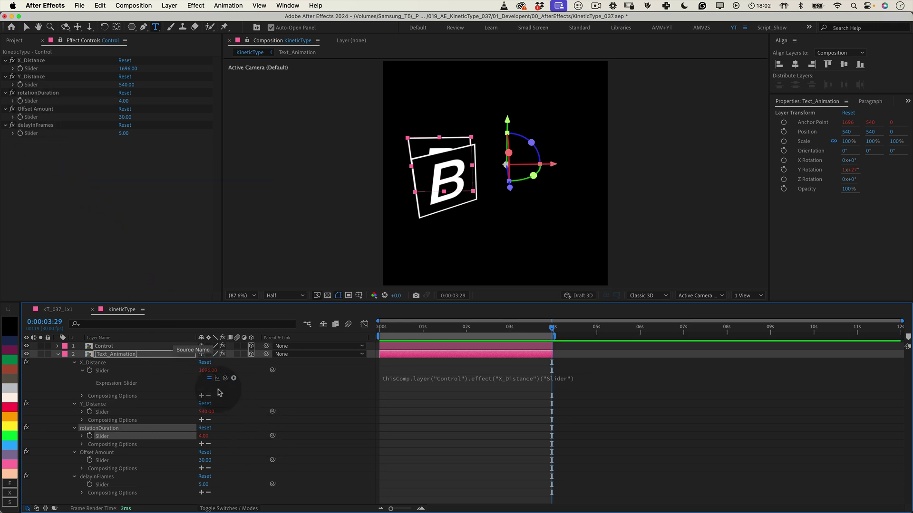
left_click_drag(272, 460, 29, 117)
left_click_drag(273, 484, 32, 134)
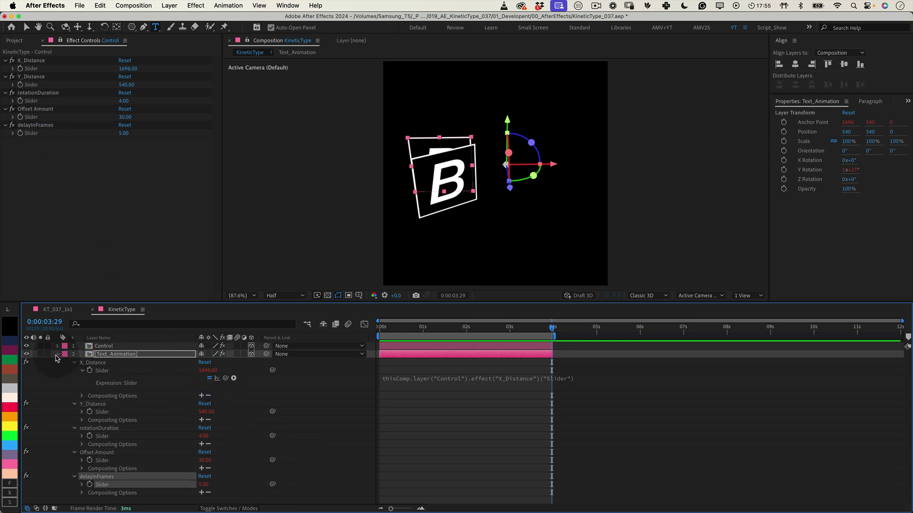
Collapse the Text_Animation layer's effects and duplicate the letter card layer repeatedly
left_click(56, 357)
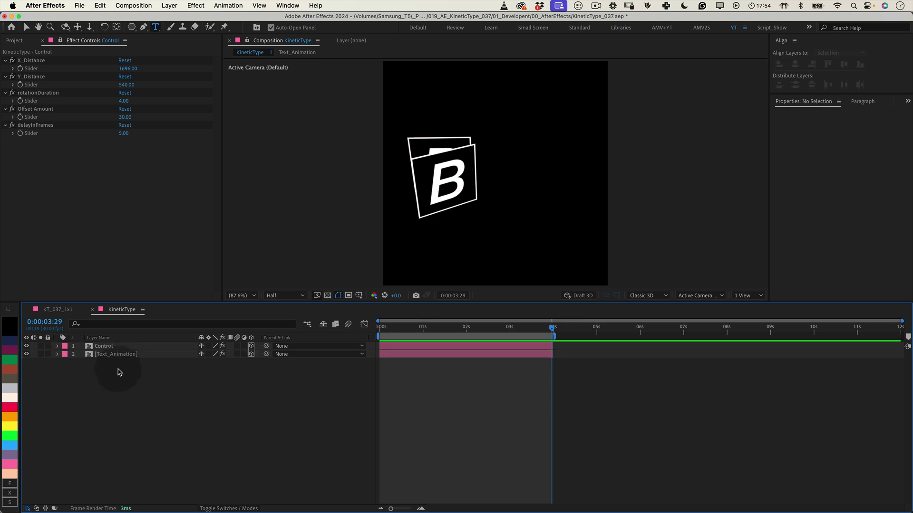
left_click(116, 355)
key("super+d")
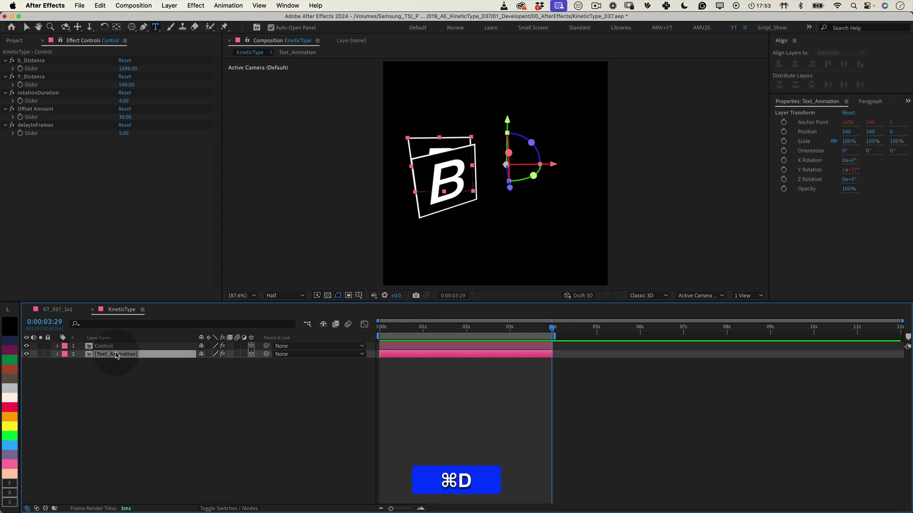
key("super+d")
key("super+d")
key("super+d")
key("super+d")
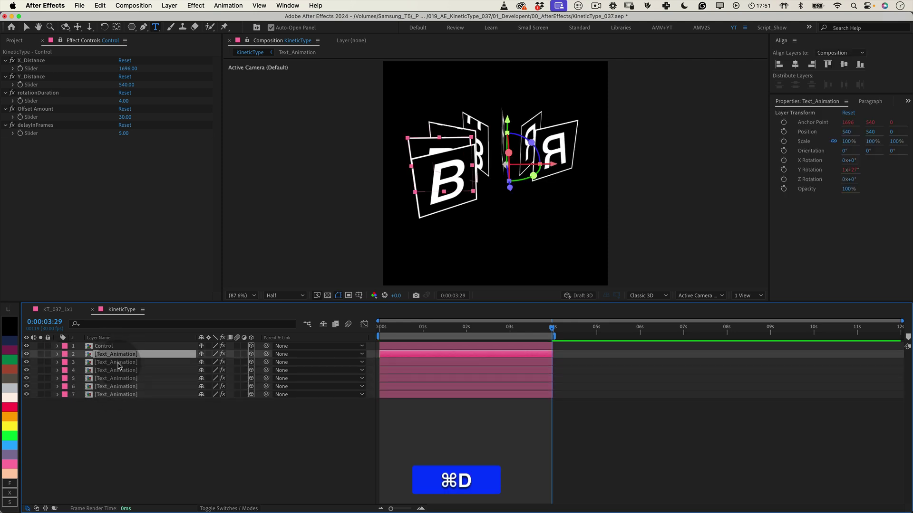
key("super+d")
key("super+d")
key("super+d")
key("super+d")
key("super+d")
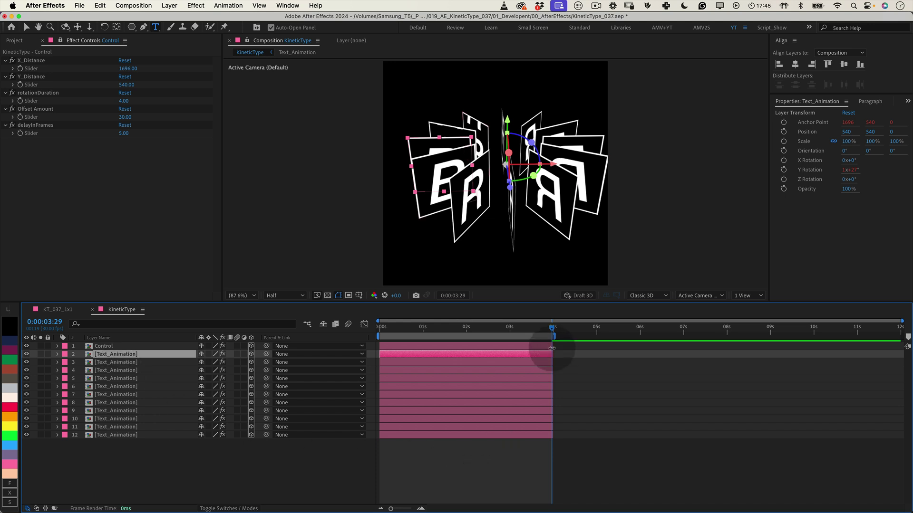
Stretch the Control layer and all twelve layers to the 12-second comp end, and extend the work area
left_click_drag(551, 346, 797, 346)
key("super+a")
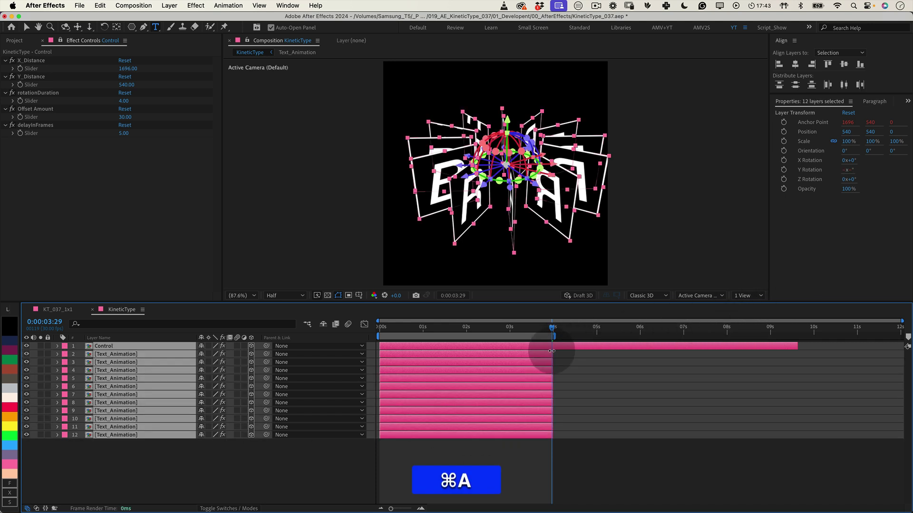
left_click_drag(552, 351, 903, 350)
left_click(464, 489)
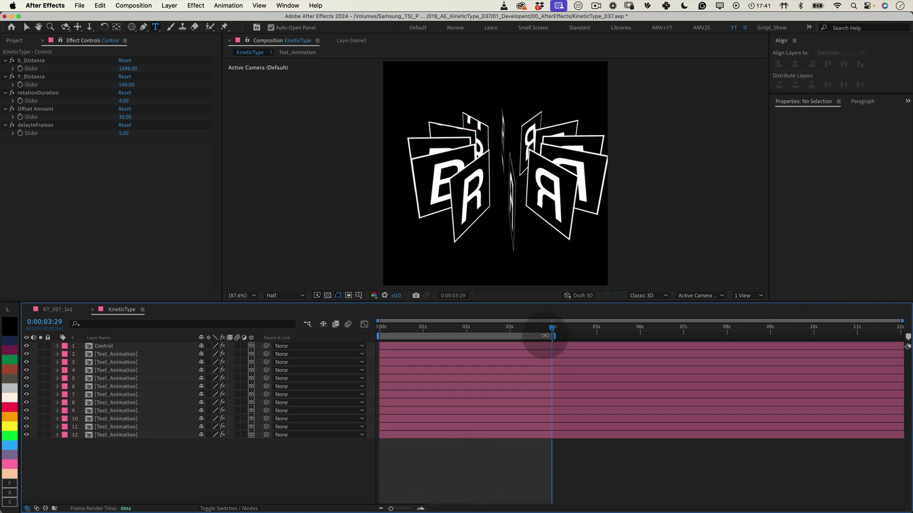
double_click(547, 334)
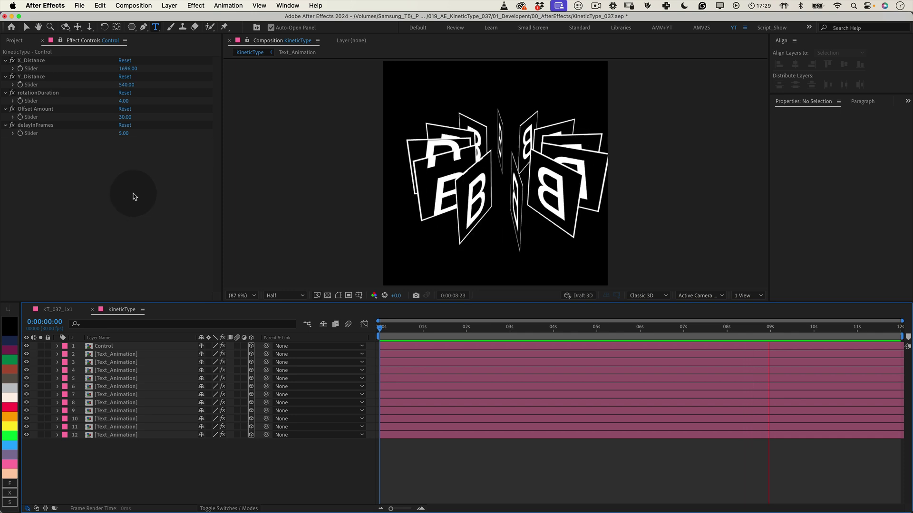
Set the Control layer's rotationDuration slider to 6
left_click(125, 101)
type("6")
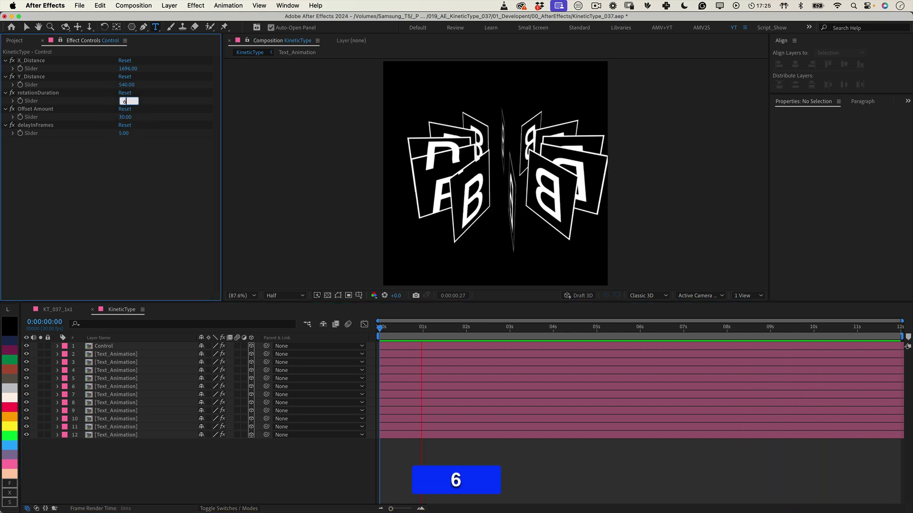
key("Return")
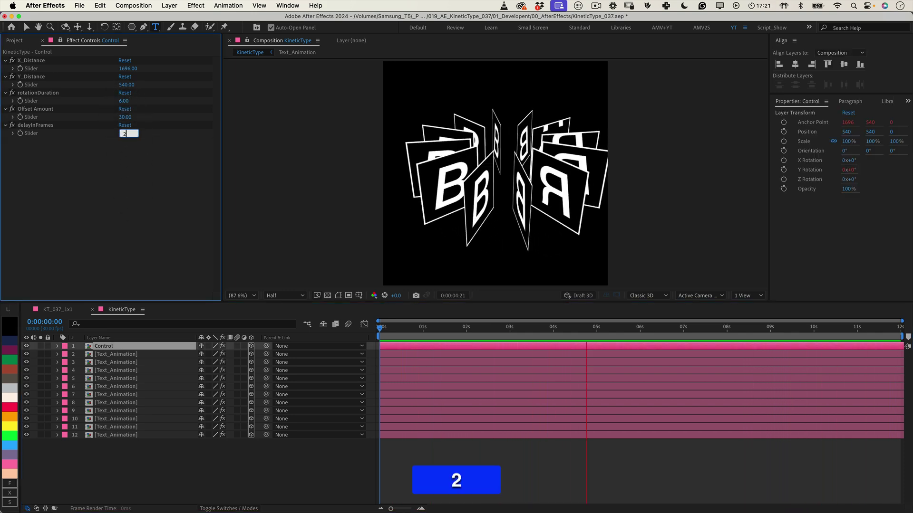
Select all the letter card layers and duplicate them twice more
left_click(114, 354)
left_click(114, 435, "shift")
key("super+d")
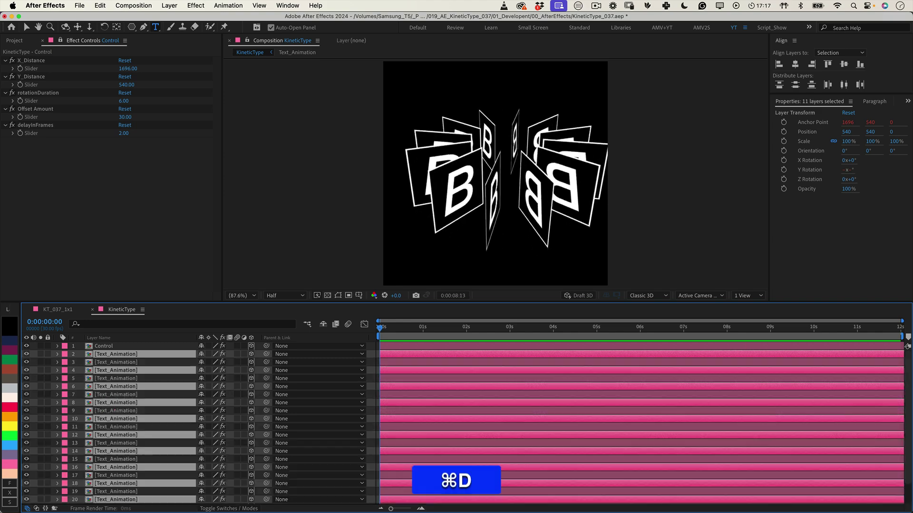
key("super+d")
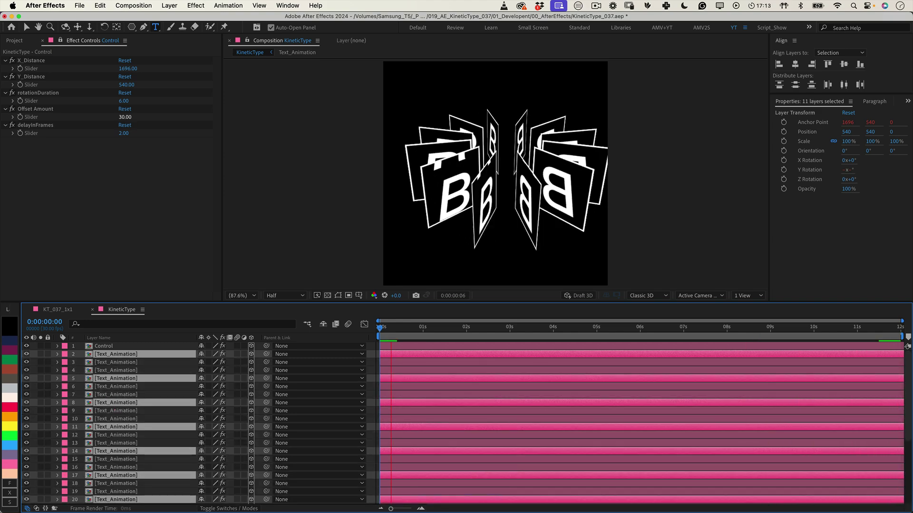
Set the Offset Amount to 12
left_click(126, 118)
key("super+z")
key("Right")
type("/")
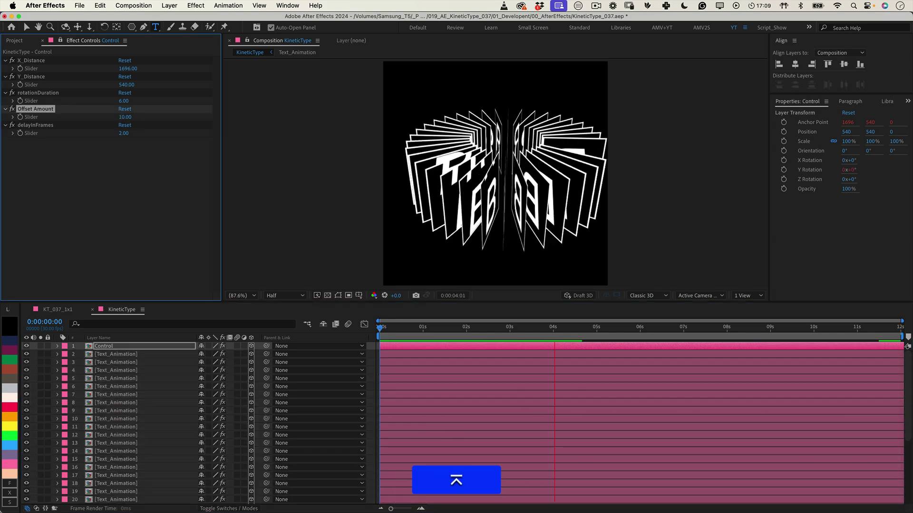
left_click(139, 297)
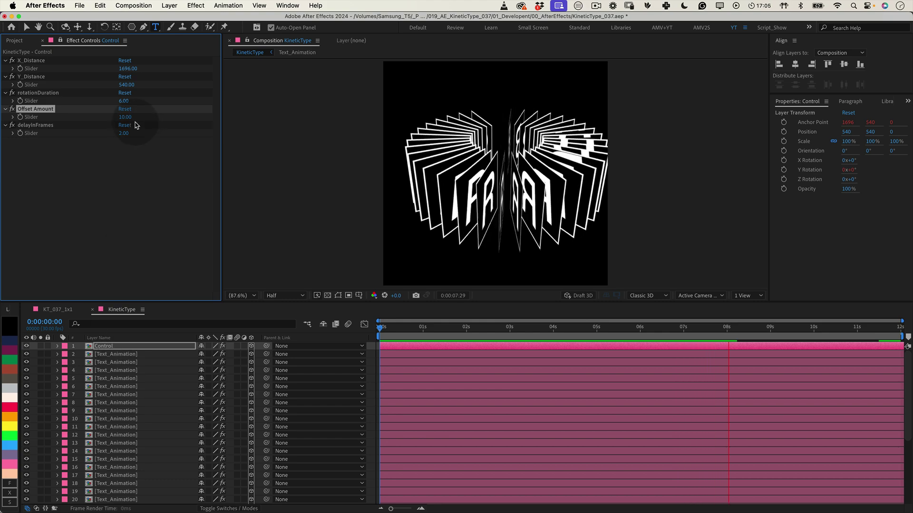
left_click(126, 117)
key("super+a")
type("12")
key("Return")
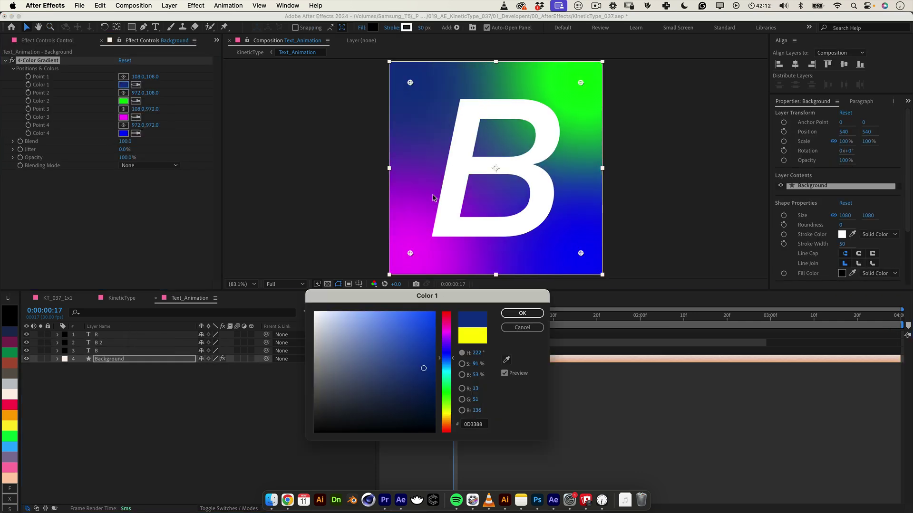
Set the 4-Color Gradient colours to blue, 699DF4, 4B0082 and FF008E
left_click(505, 313)
left_click(123, 101)
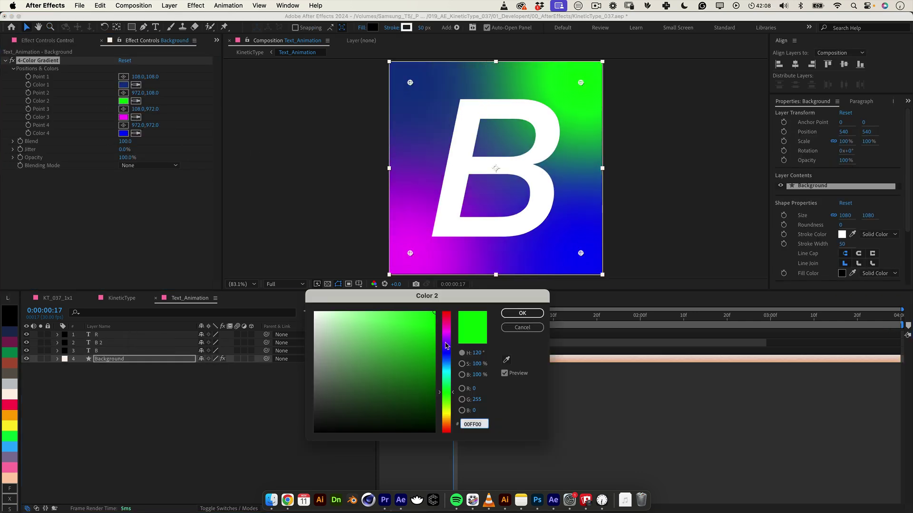
type("699DF4")
left_click(522, 313)
left_click(123, 117)
type("4B0082")
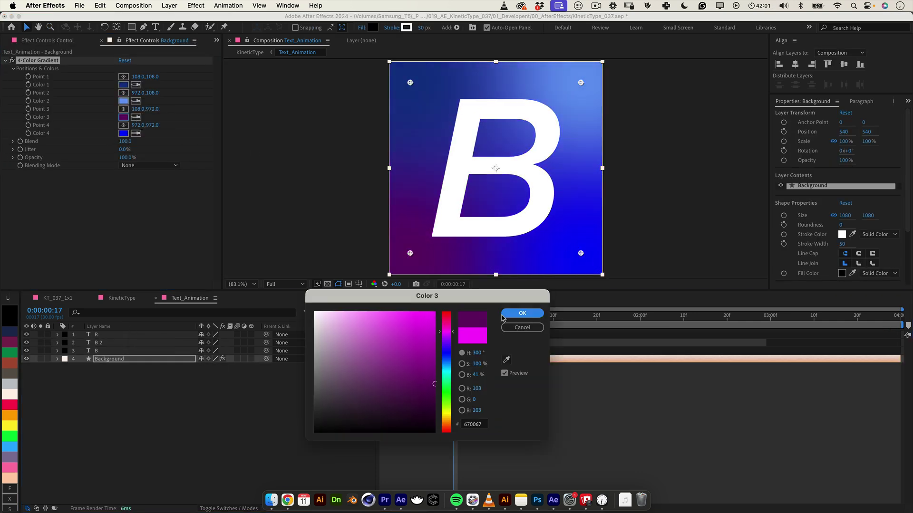
left_click(522, 314)
left_click(123, 133)
type("FF008E")
left_click(521, 314)
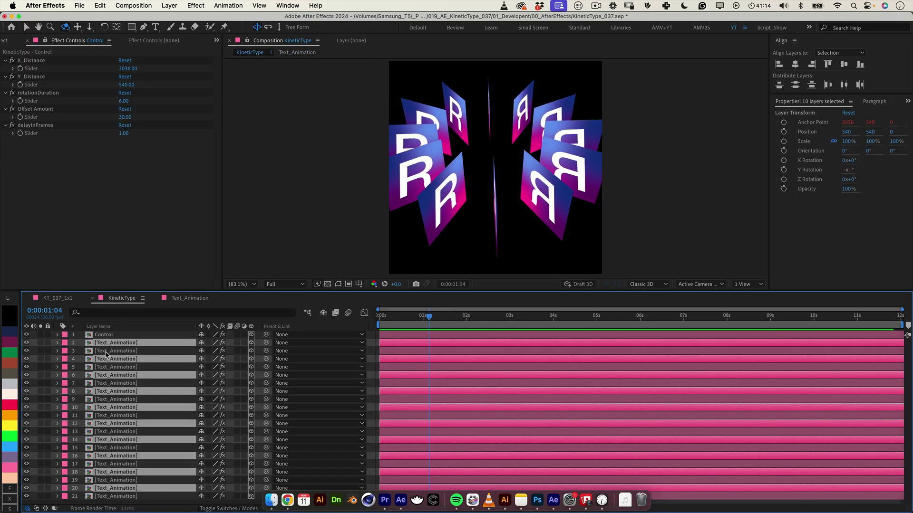
Change the KineticType Offset Amount to 15
left_click(129, 117)
type("15")
key("Return")
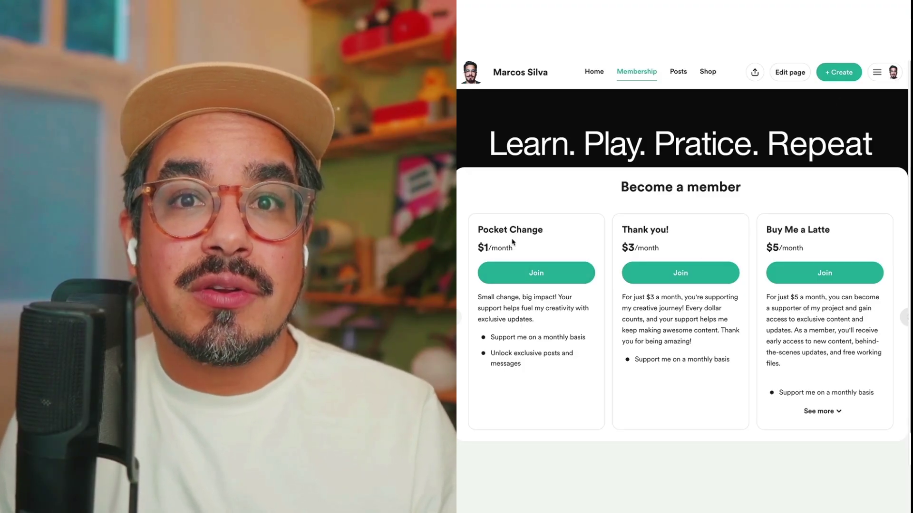
Open the creator's Shop and scroll through the kinetic typography files and scripts to the footer
left_click(710, 73)
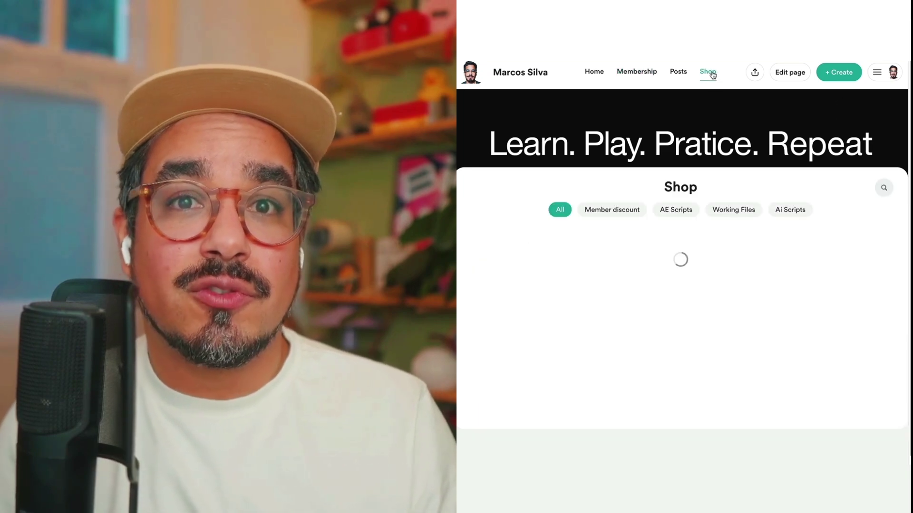
scroll(679, 285, "down", 6)
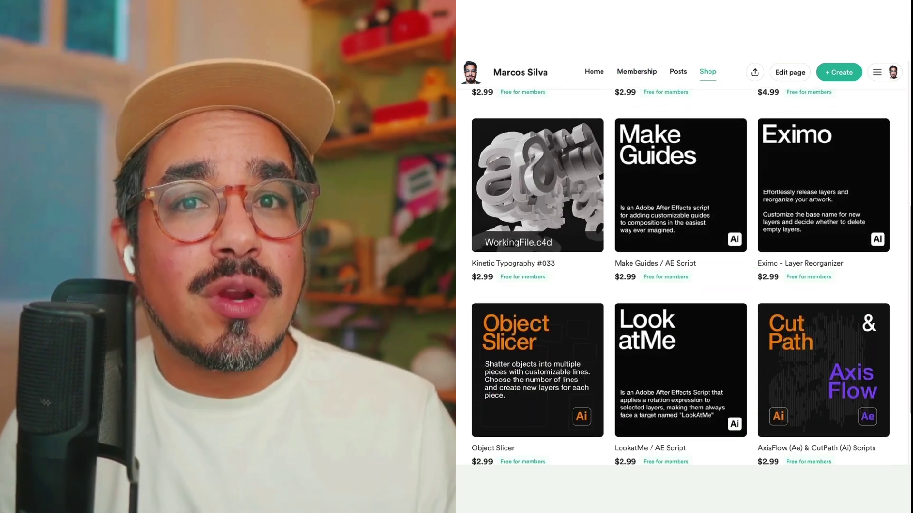
scroll(905, 287, "down", 12)
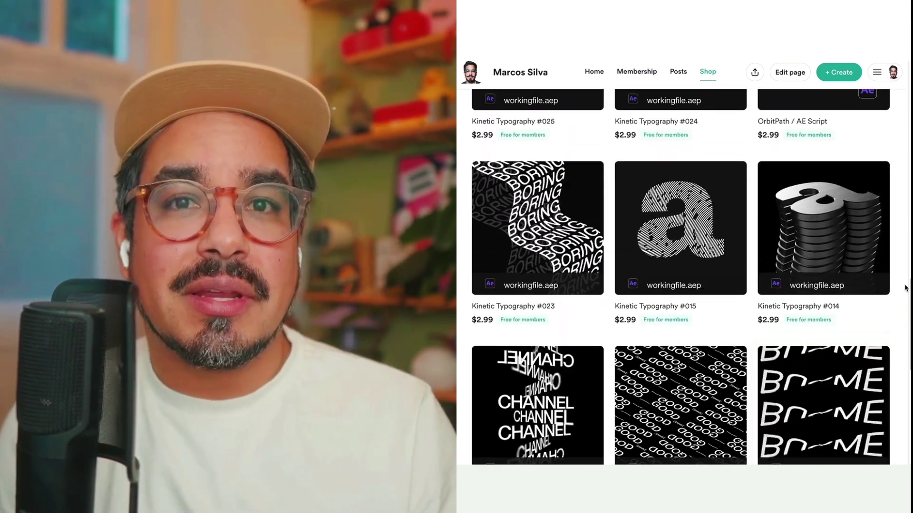
scroll(905, 288, "down", 12)
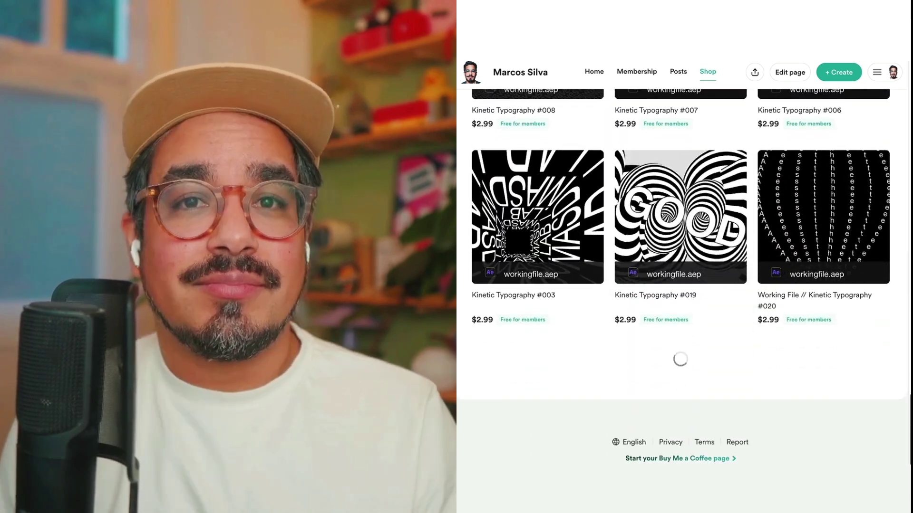
scroll(680, 285, "down", 10)
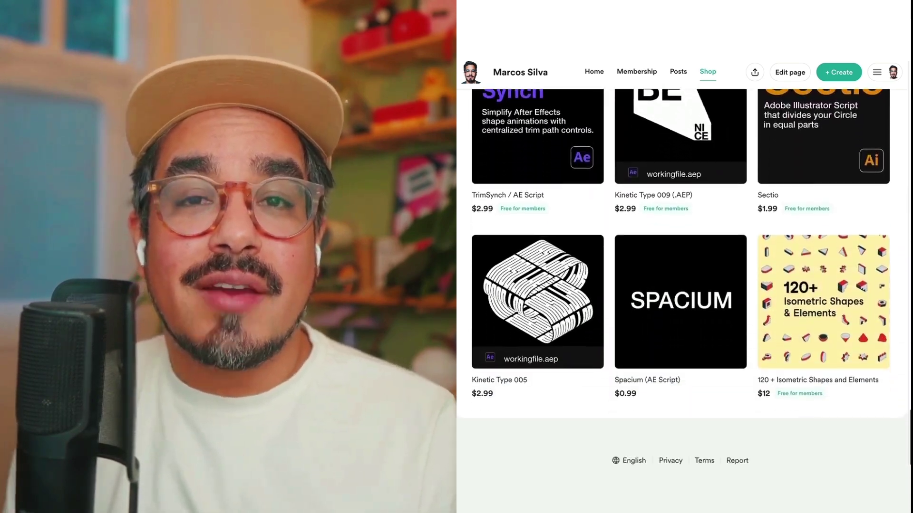
scroll(680, 285, "down", 1)
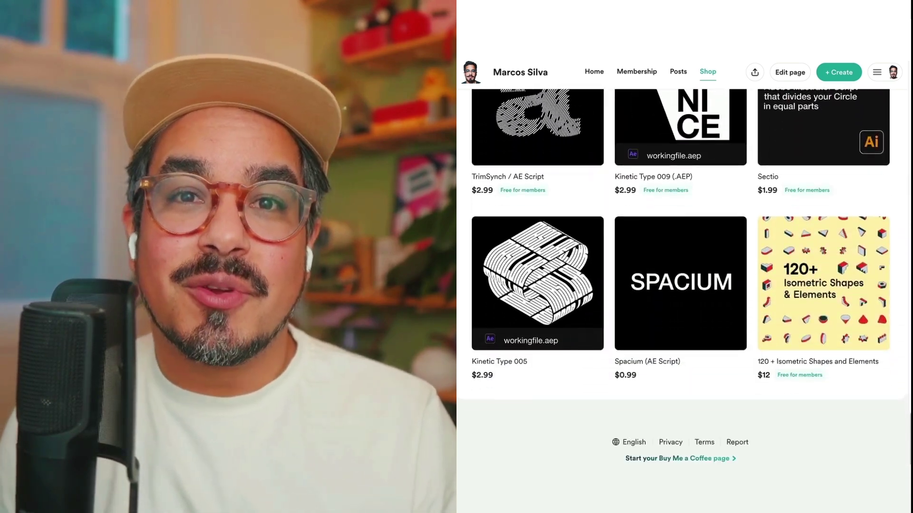